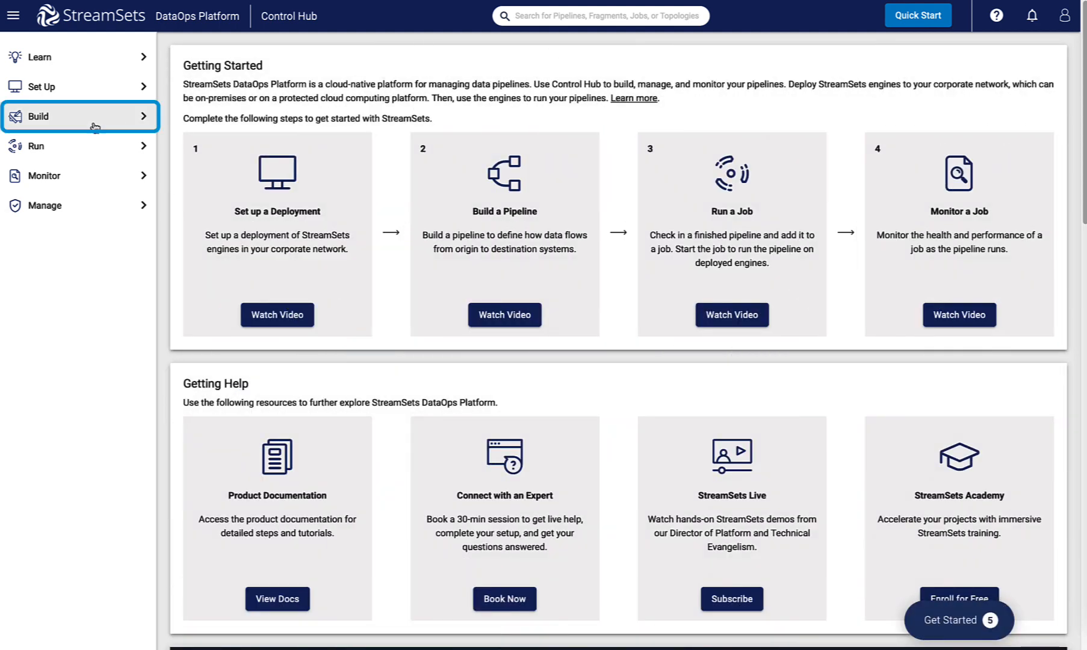
Create a blank Data Collector pipeline named "Agile Reporting - SQL pipeline", described as "Pipeline for pulling data from MySQL Database", and open it in the canvas
left_click(94, 124)
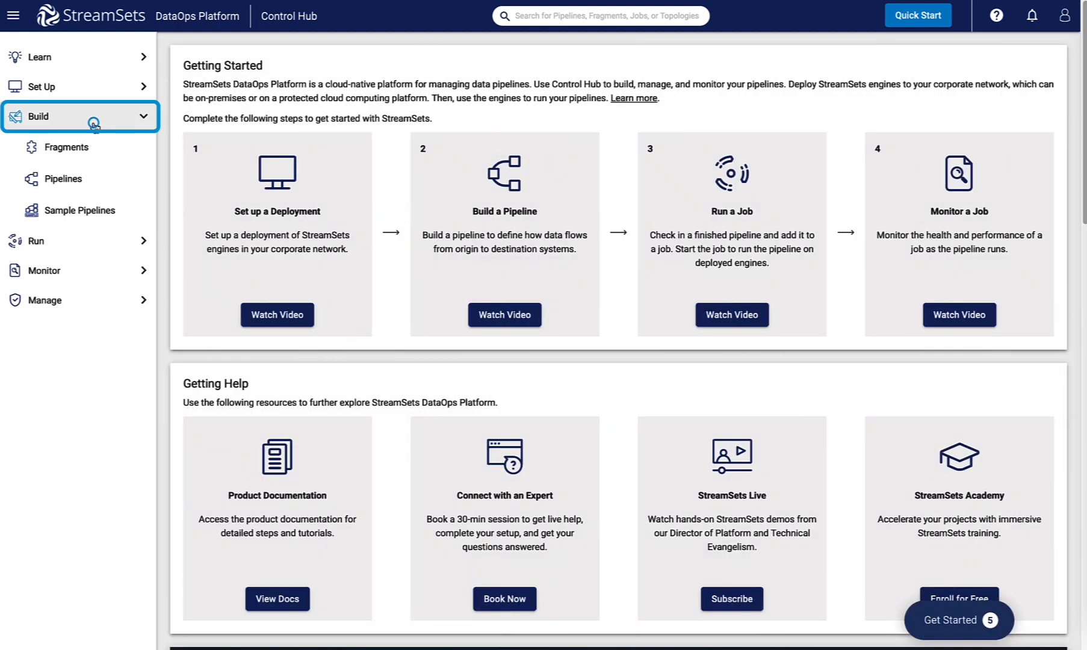
left_click(74, 186)
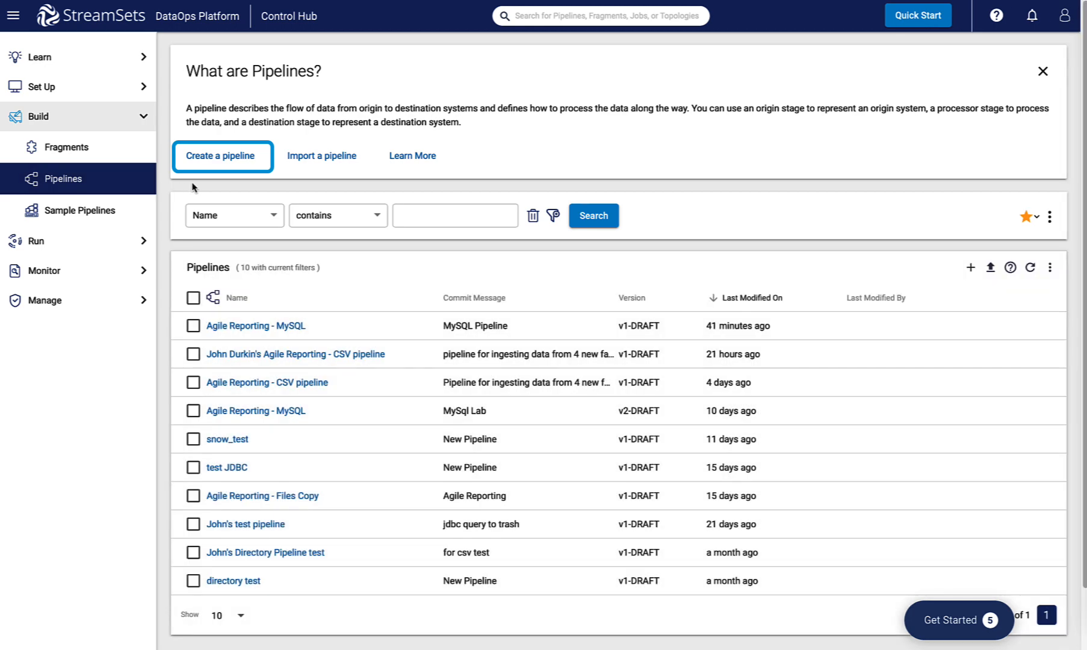
left_click(221, 158)
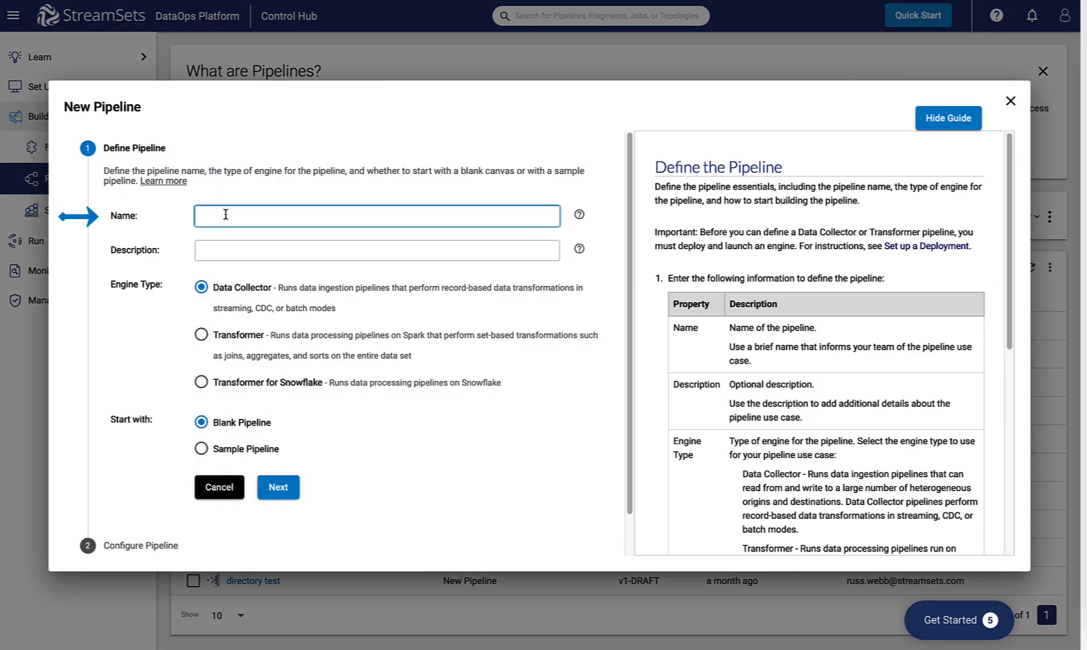
type("Agile Reporting - SQL pipeline")
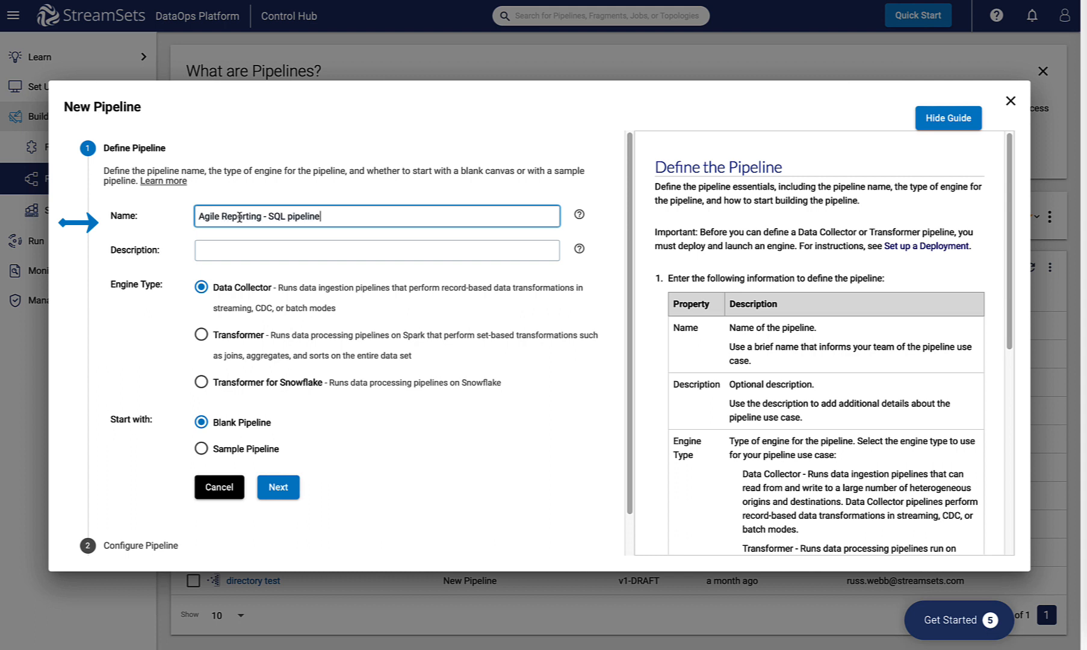
left_click(237, 252)
type("Pipeline for pulling data from MySQL Database")
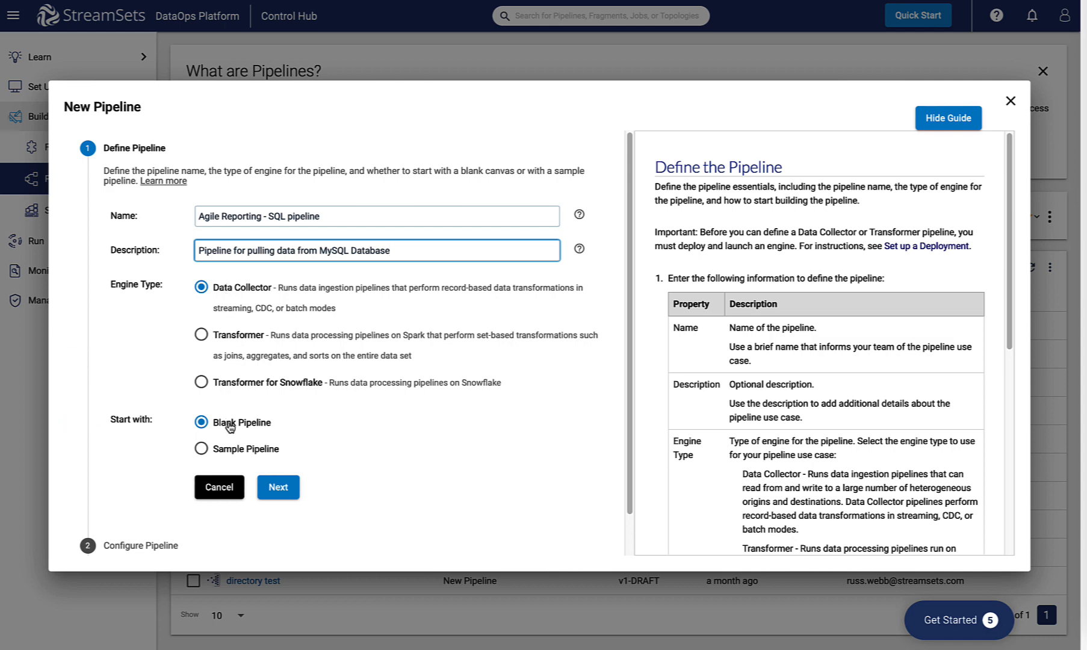
left_click(278, 487)
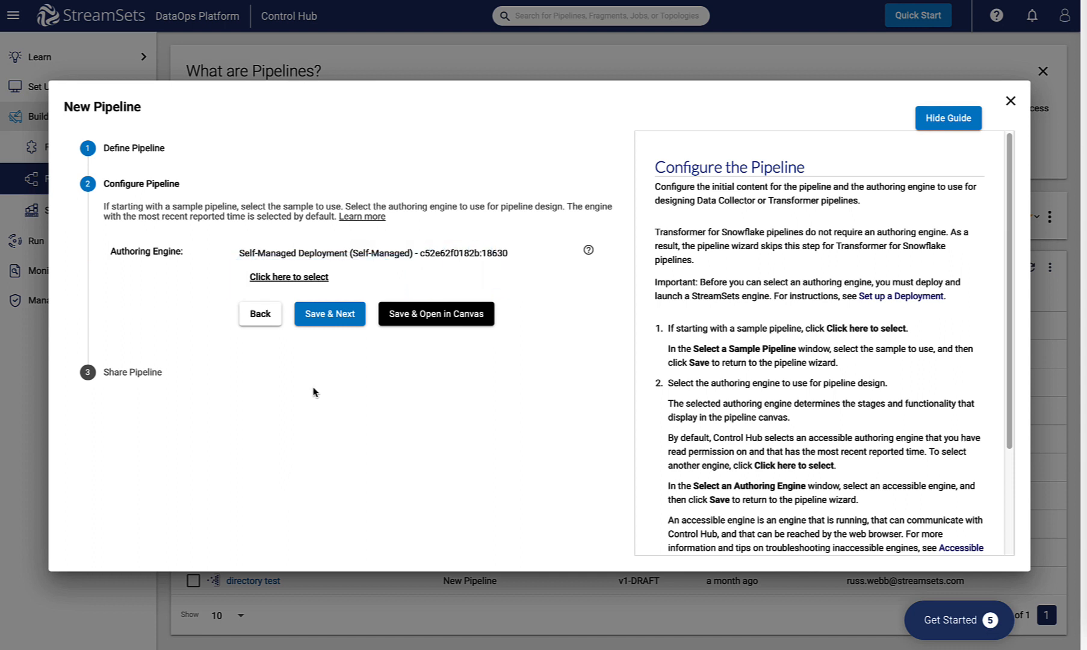
left_click(410, 324)
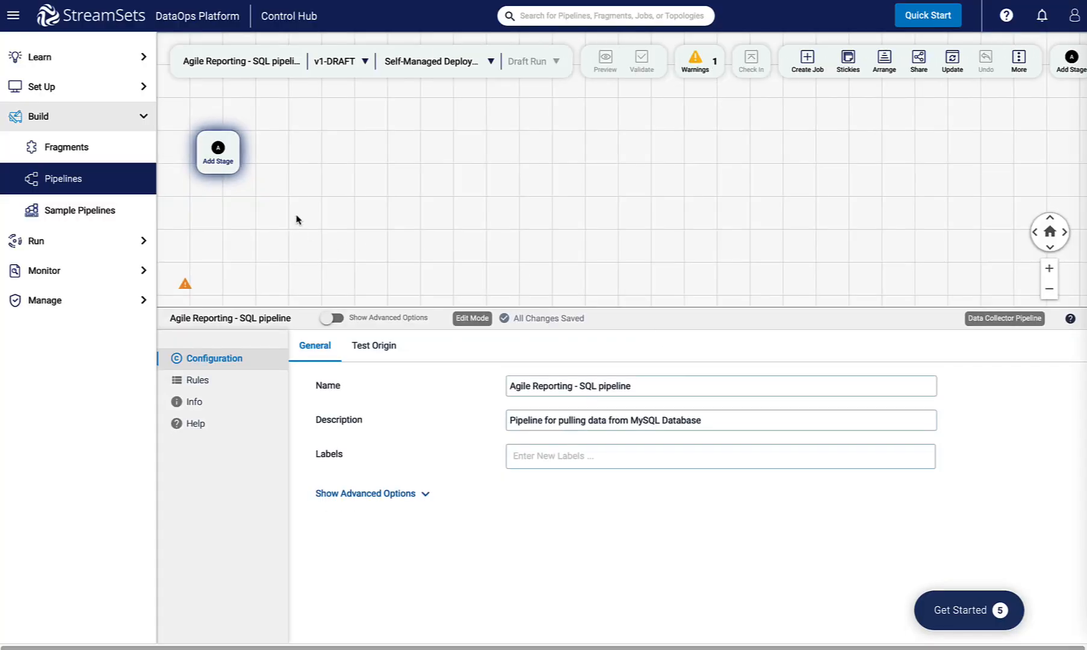
Search the stages for "jdbc" and add JDBC Query Consumer as the pipeline's origin
left_click(220, 163)
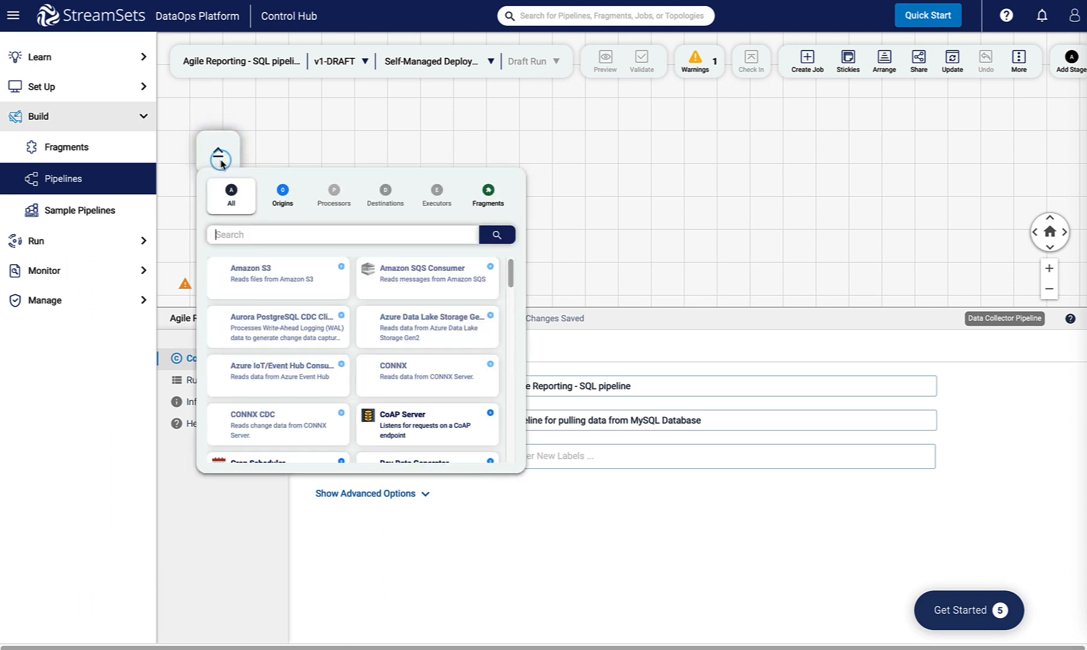
type("jdbc")
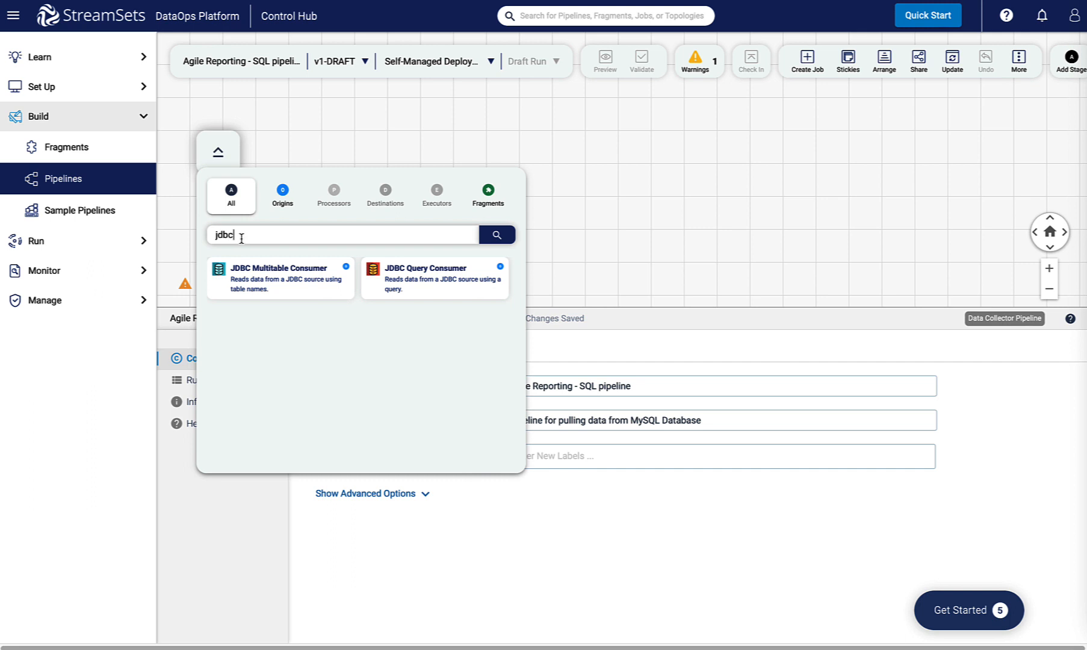
left_click(411, 295)
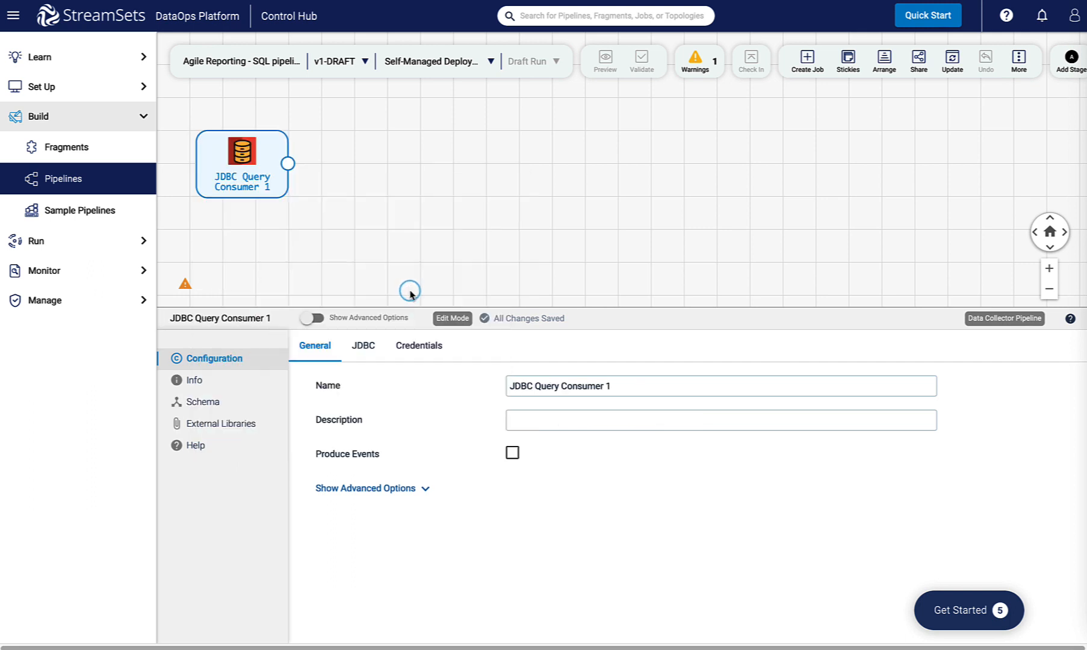
Set the JDBC Query Consumer's connection string to jdbc:mysql://mysqldb:3306/demos, without choosing a saved connection
left_click(374, 350)
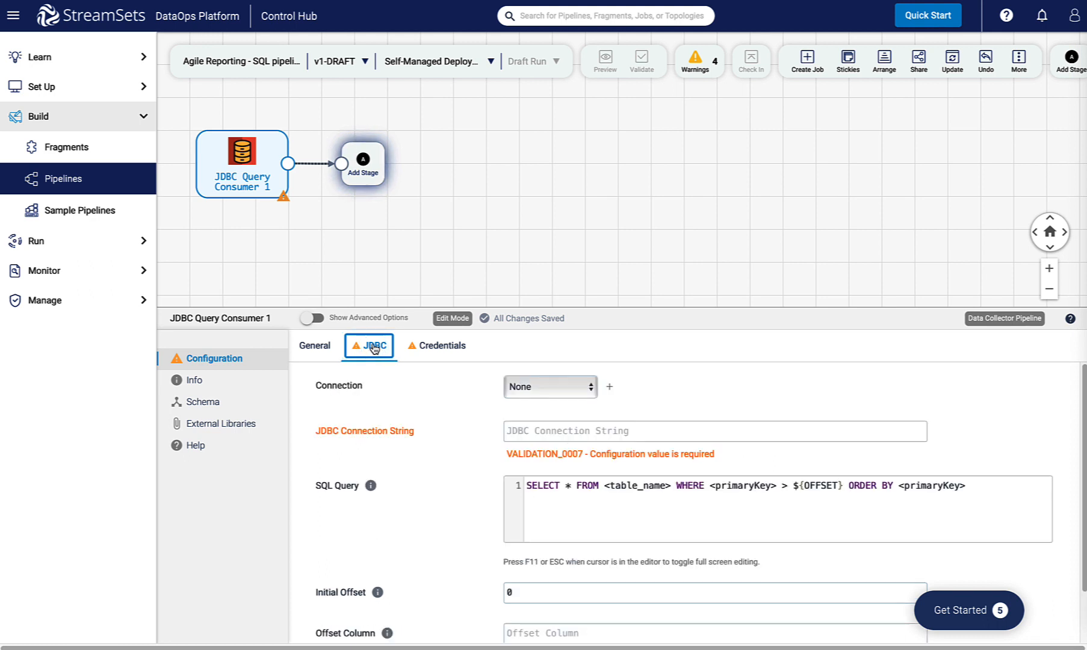
left_click(591, 392)
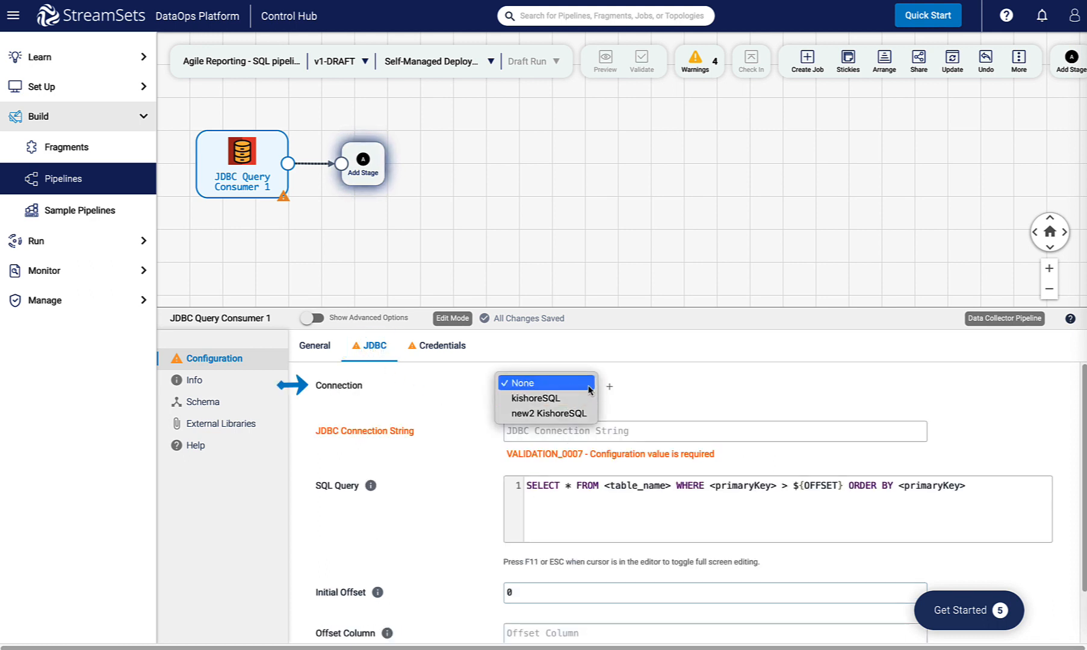
left_click(646, 386)
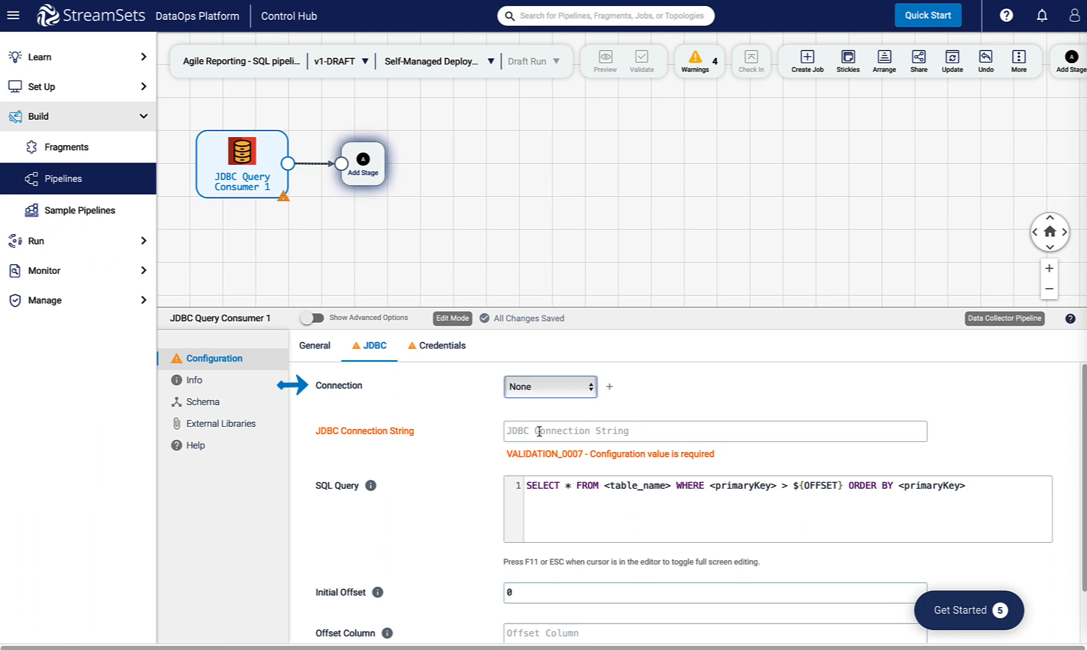
left_click(540, 431)
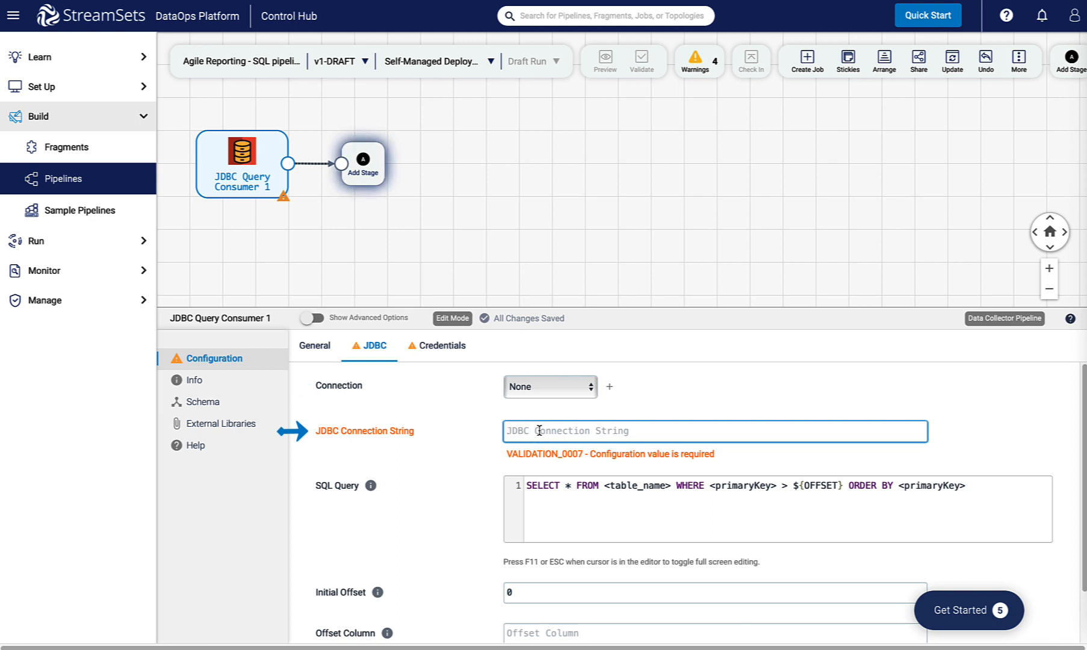
type("jdbc:mysql://mysqldb:3306/demos")
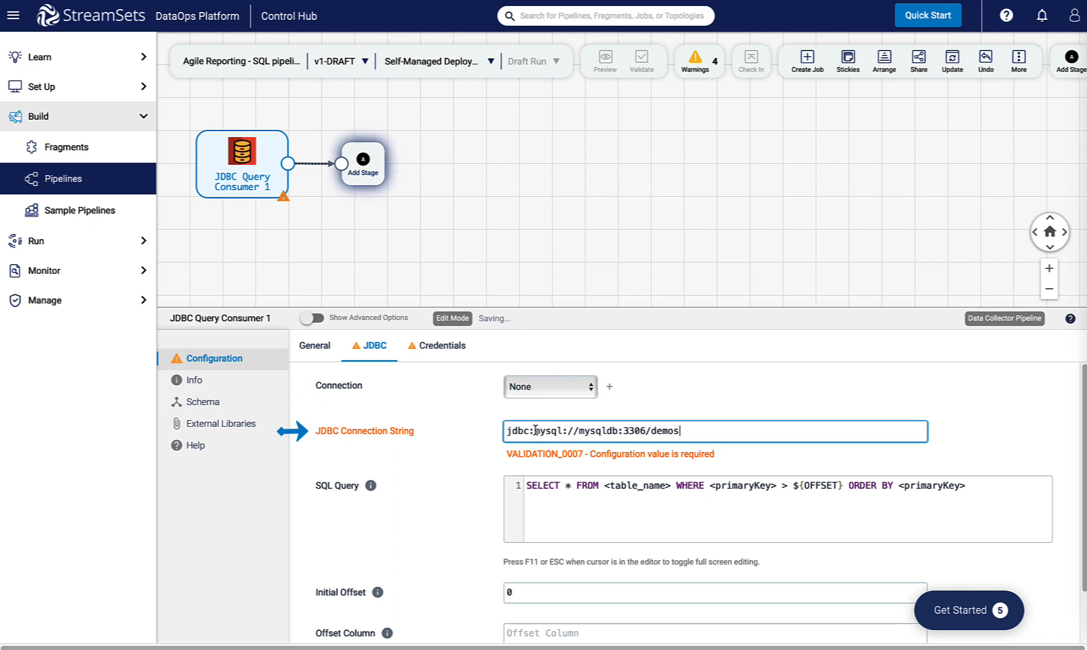
key("Tab")
Replace the JDBC origin's default SQL query with "select * from demos.hqdata"
left_click(558, 472)
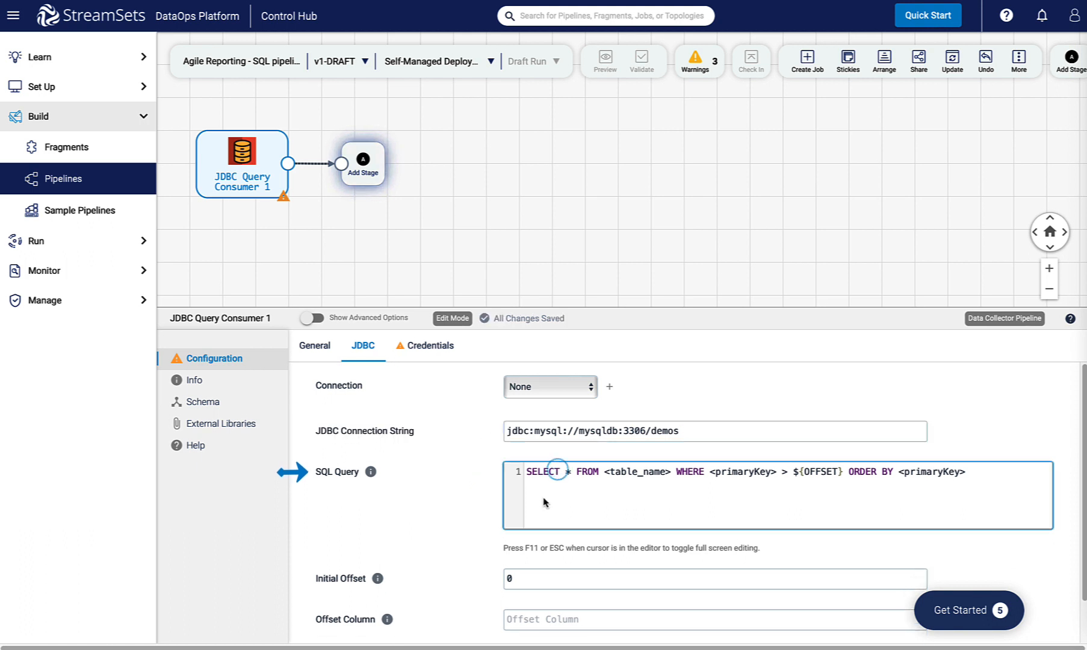
key("ctrl+a")
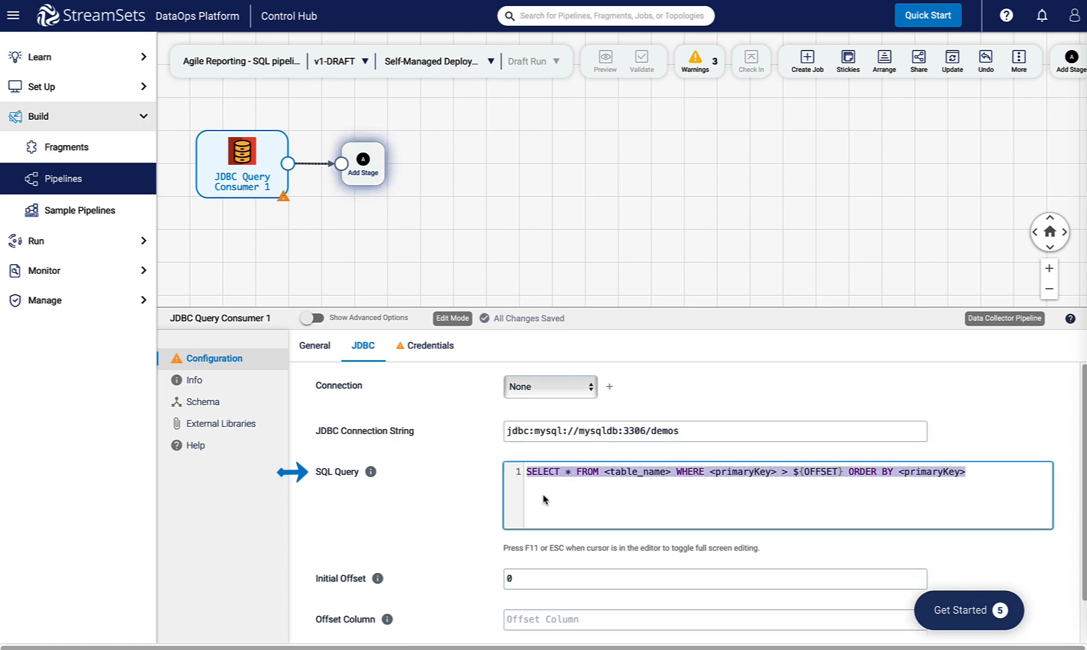
type("select * from demos.hqdata")
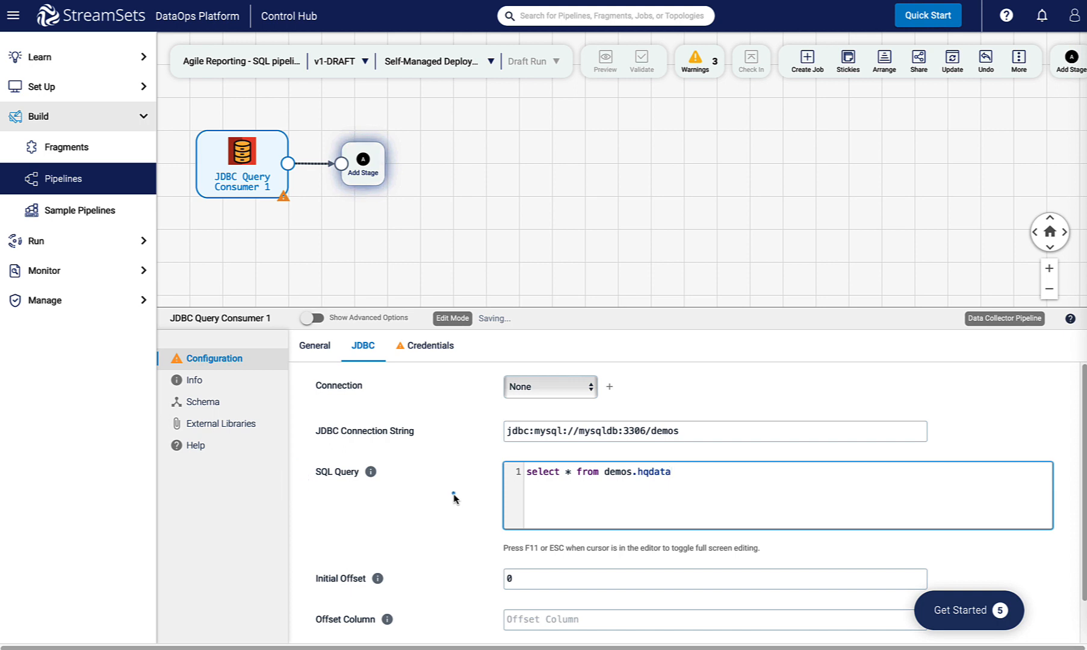
left_click(455, 499)
Show the JDBC origin's advanced options and disable Incremental Mode
scroll(455, 499, "down", 1)
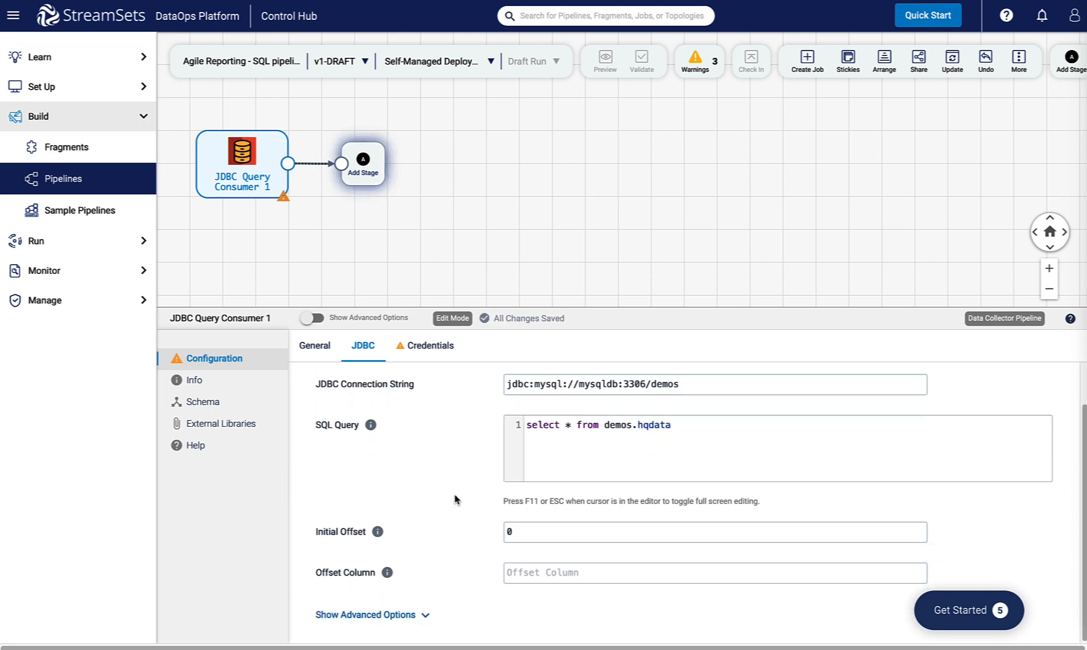
left_click(426, 616)
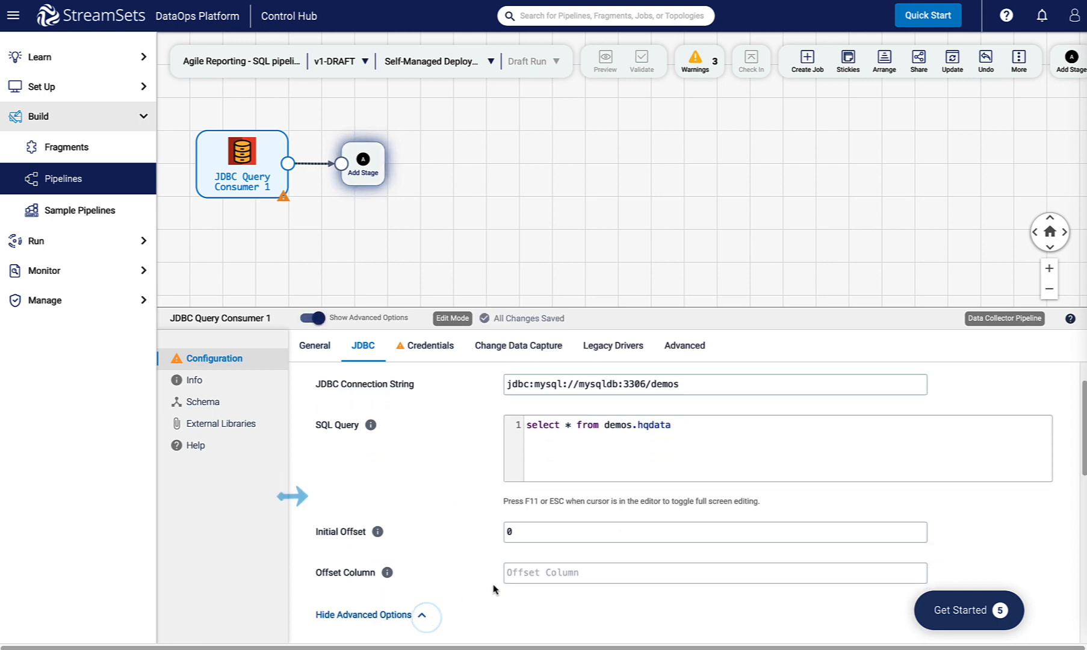
scroll(491, 584, "down", 4)
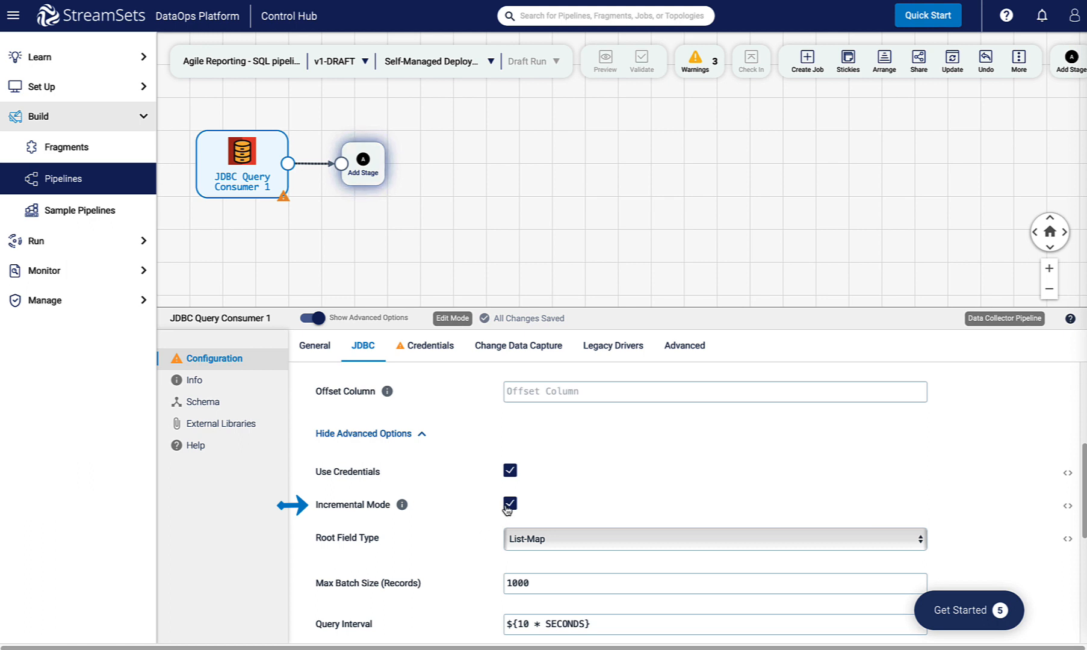
left_click(509, 506)
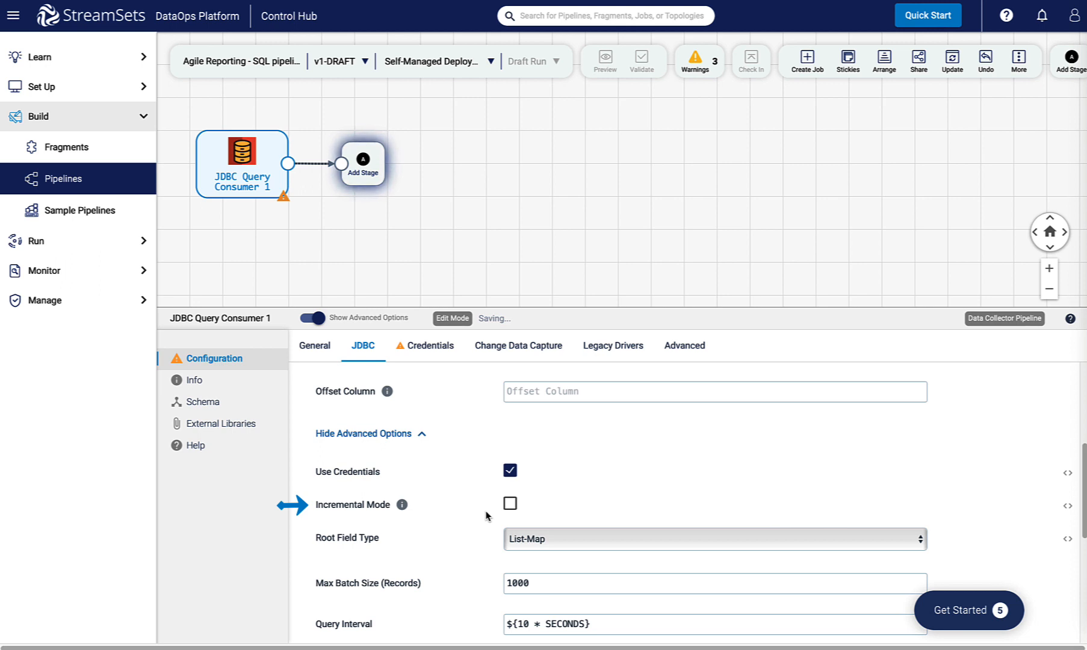
Enter the database username and password in the JDBC origin's credentials
scroll(486, 516, "up", 4)
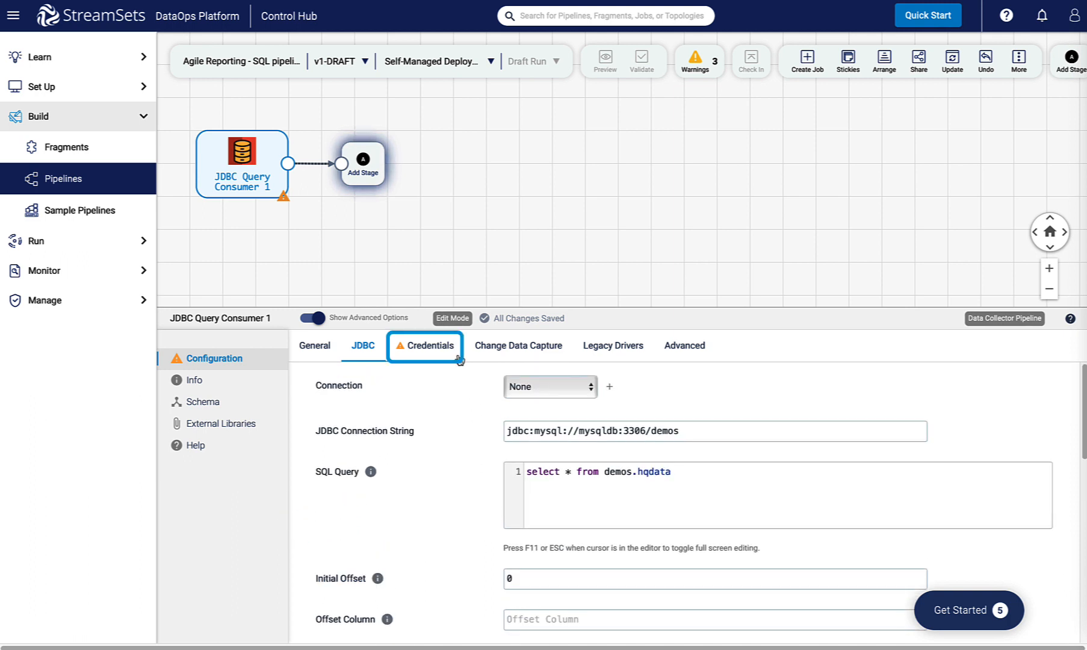
left_click(426, 350)
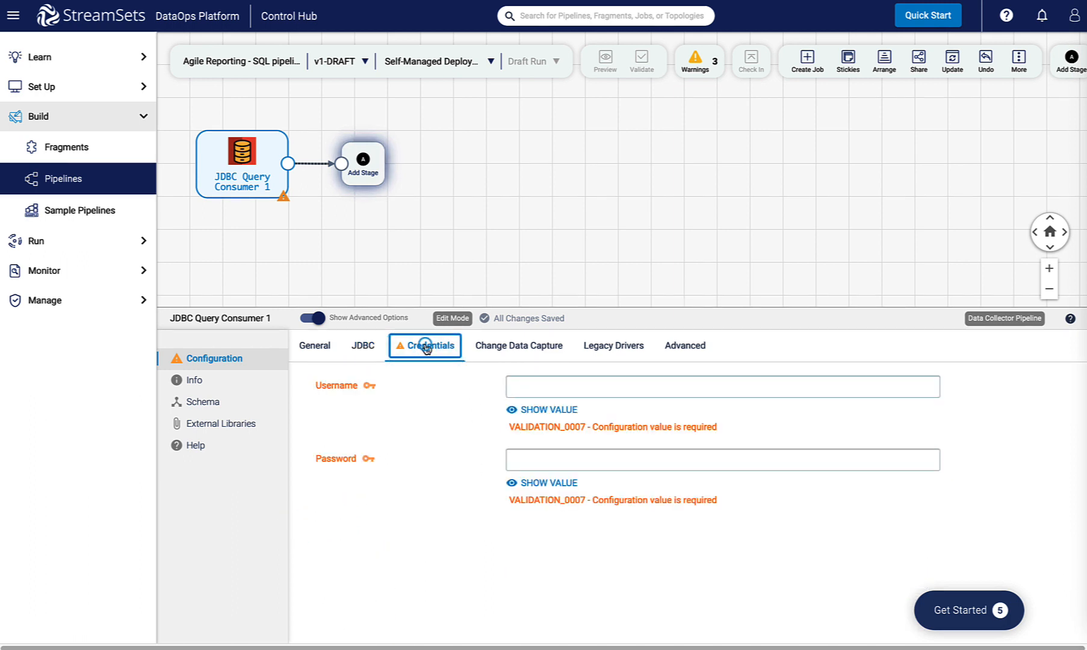
type("••••")
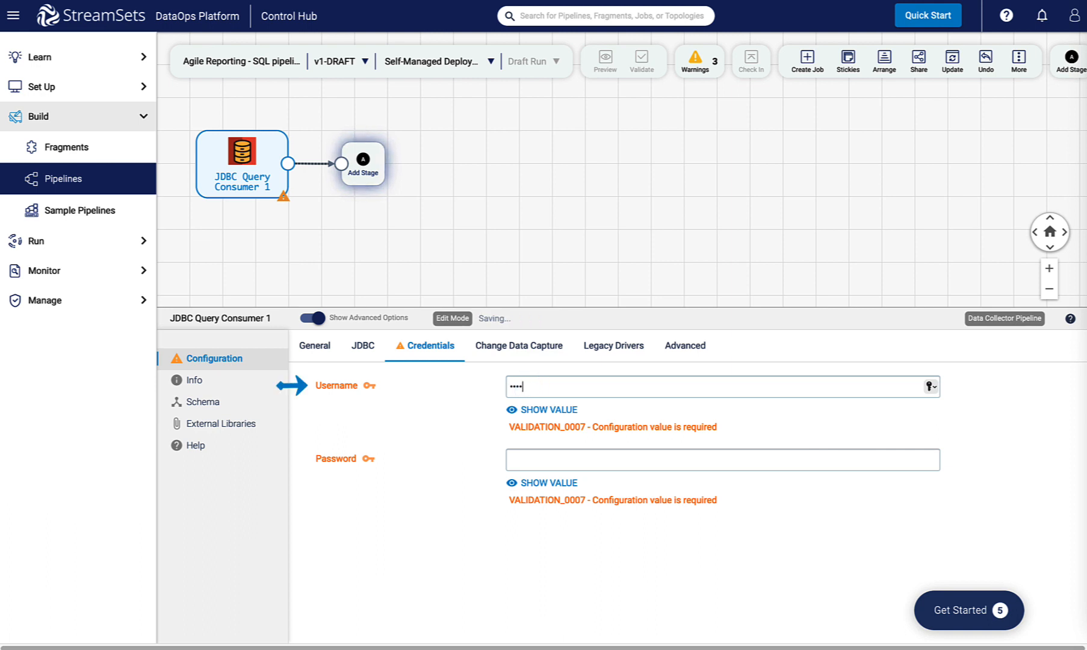
left_click(530, 447)
type("••••••••••••••••••••••")
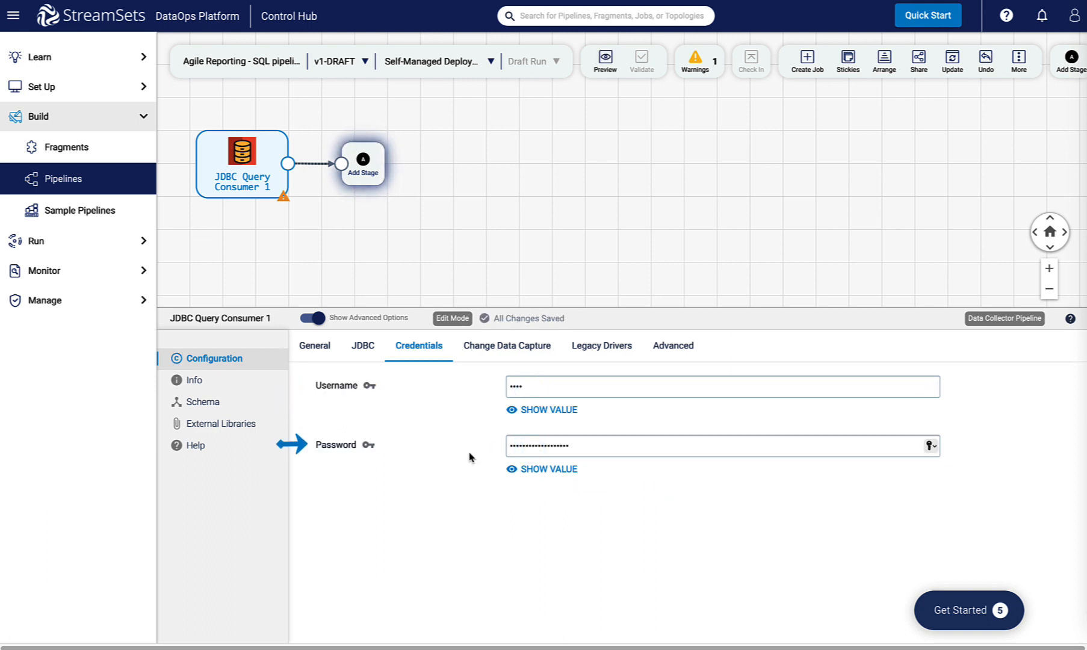
Add a Field Remover stage after the JDBC origin and list /source_id as the field to remove
left_click(363, 163)
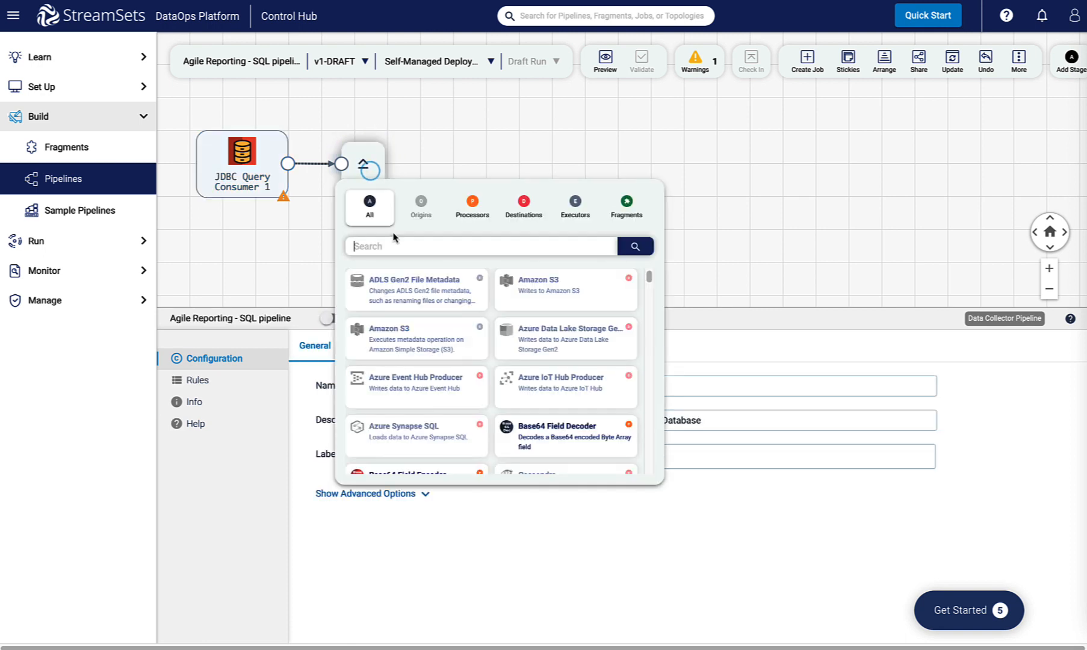
type("field remov")
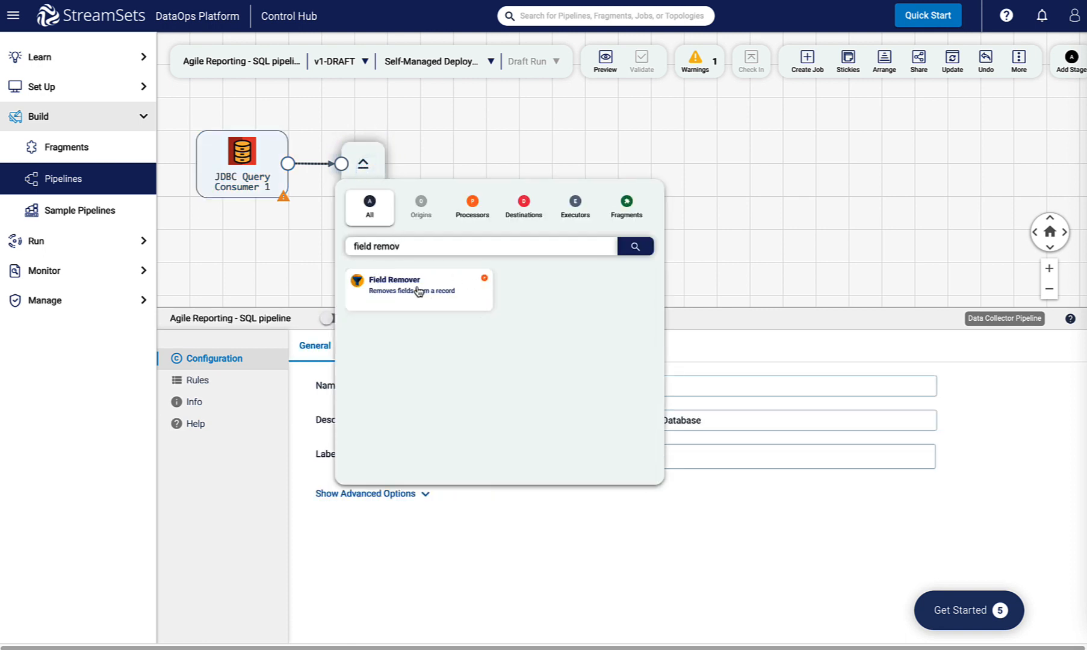
left_click(415, 292)
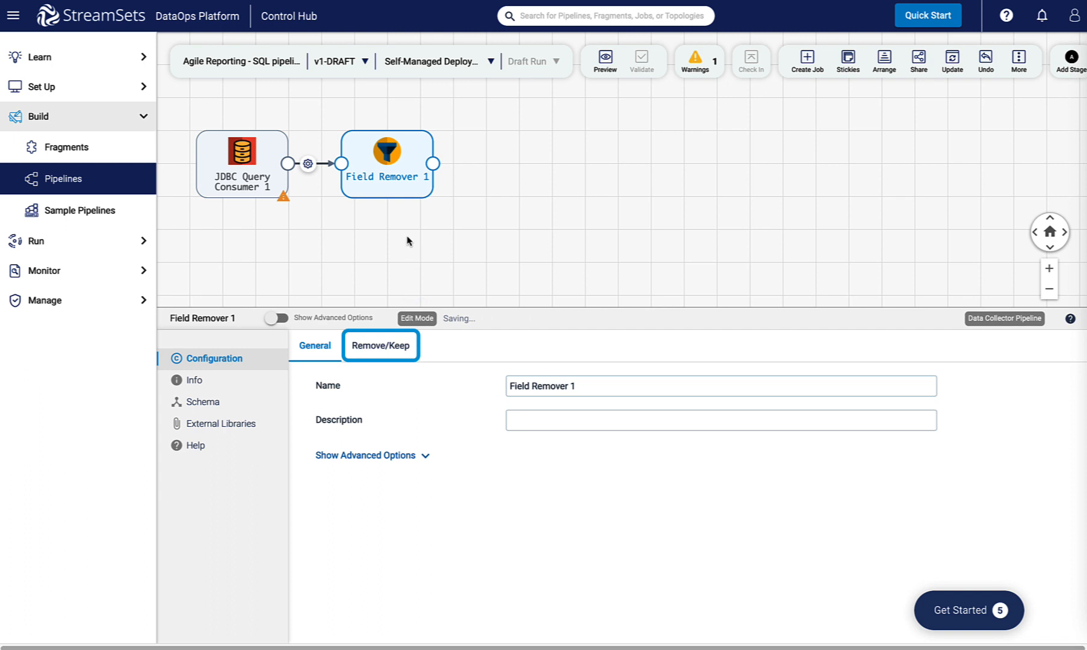
left_click(381, 353)
left_click(534, 437)
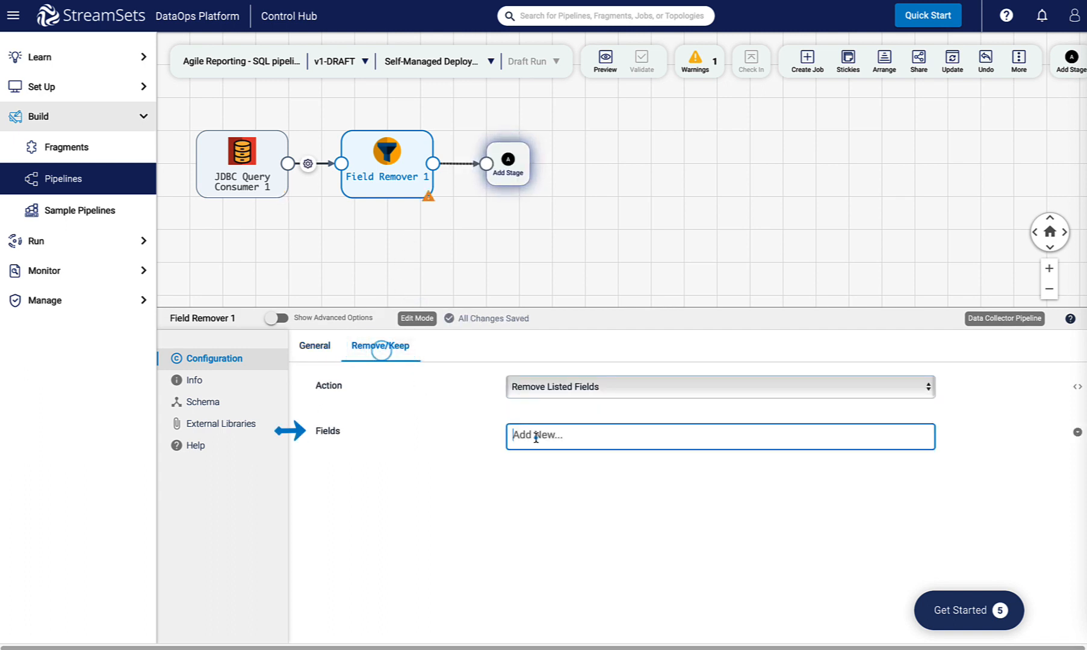
type("/source_id")
key("Return")
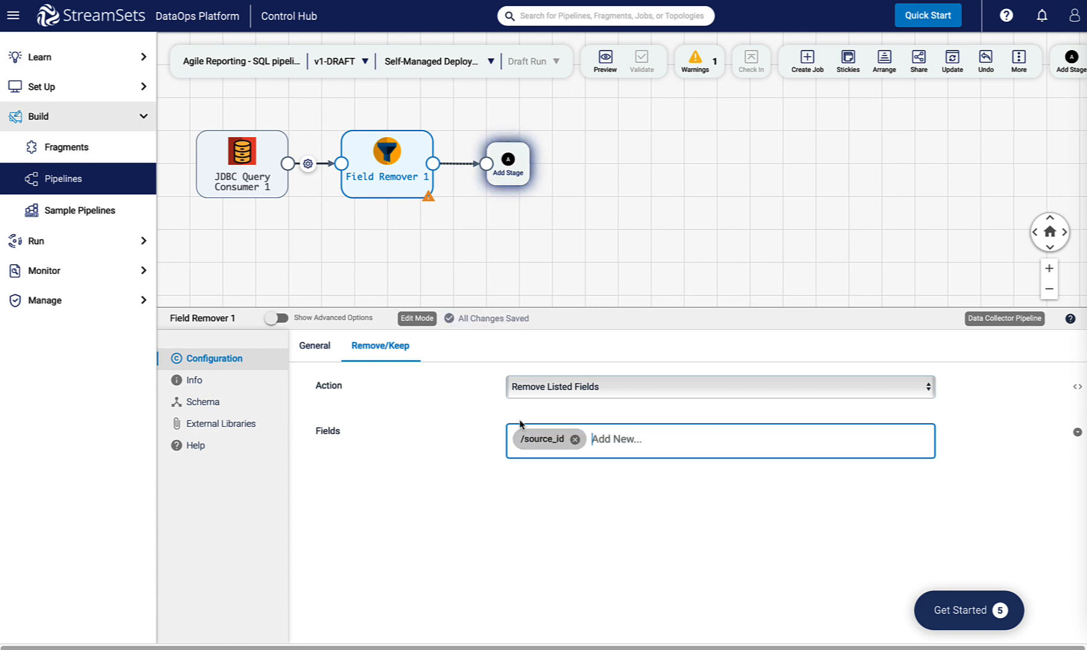
Add a Field Splitter stage after the Field Remover and open its split settings
left_click(509, 169)
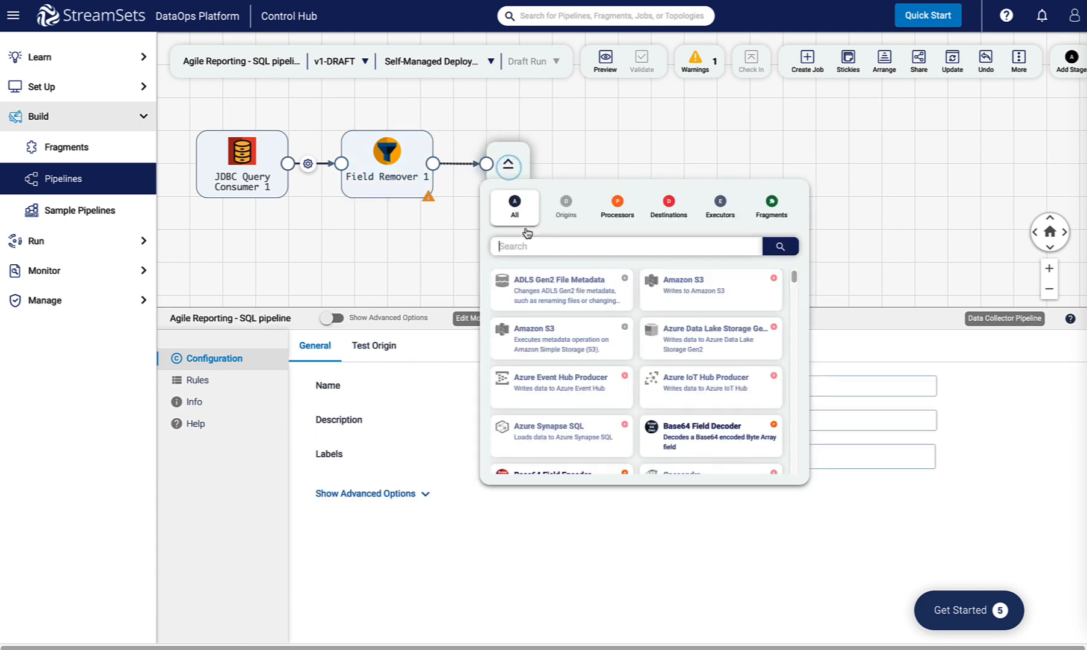
left_click(499, 247)
type("field sp")
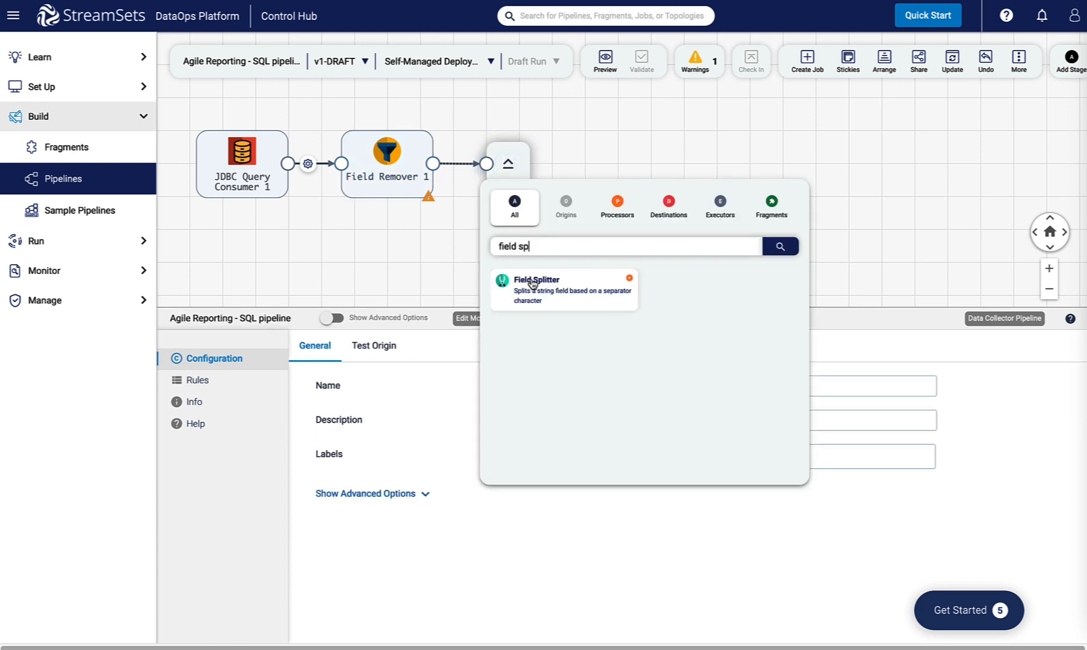
left_click(533, 283)
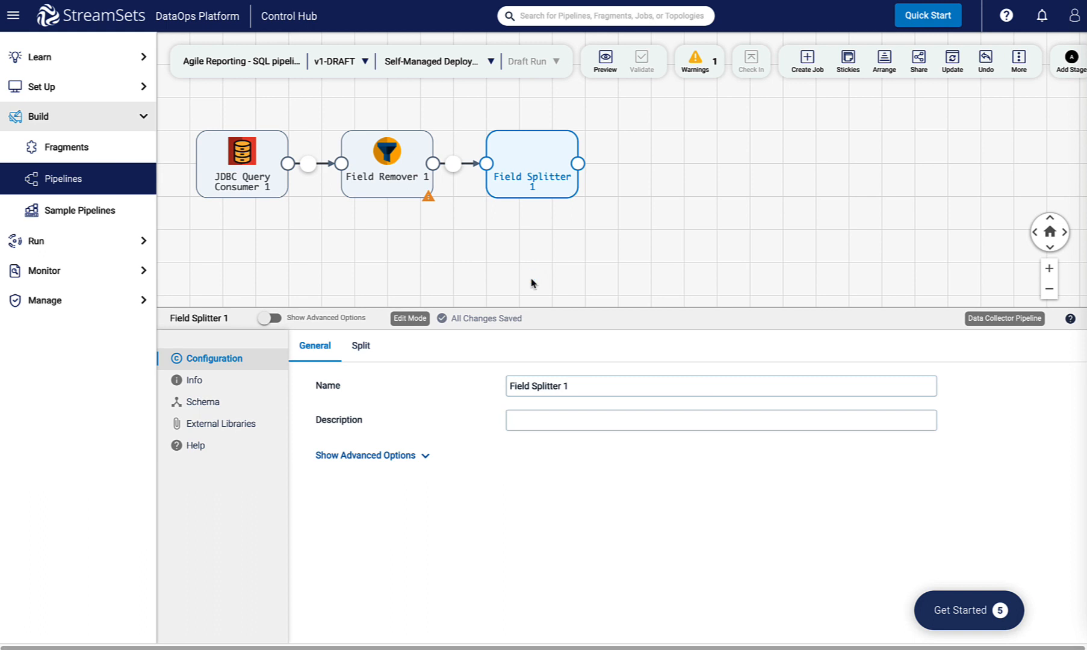
left_click(369, 348)
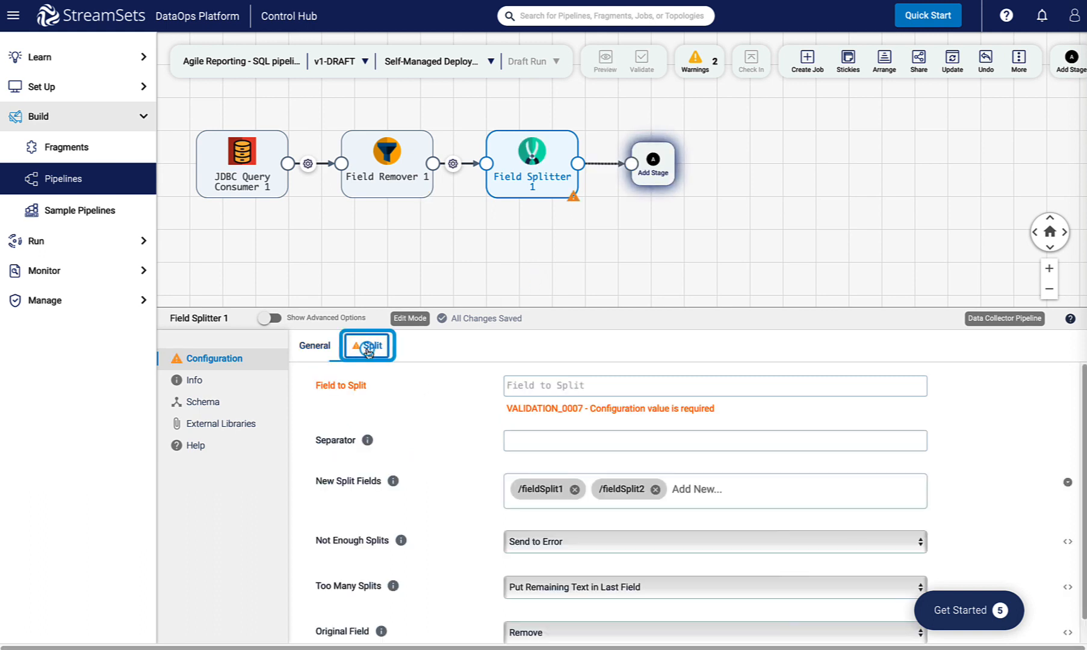
Set the Field Splitter to split /plant_code using an underscore (_) as the separator
left_click(544, 387)
type("/plant_code")
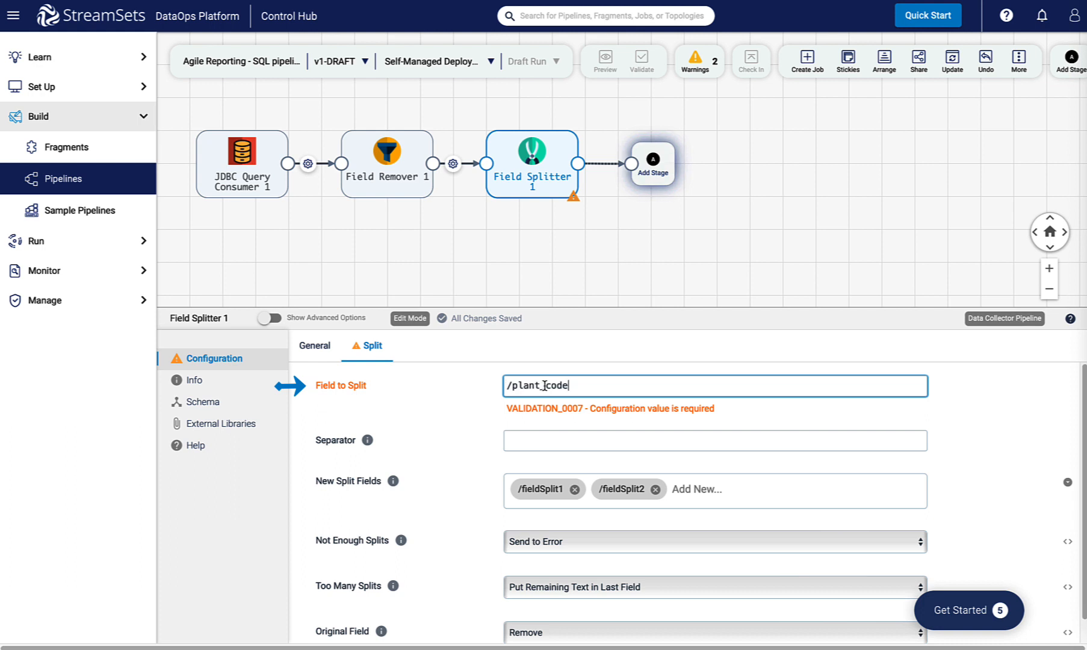
left_click(516, 427)
type("_")
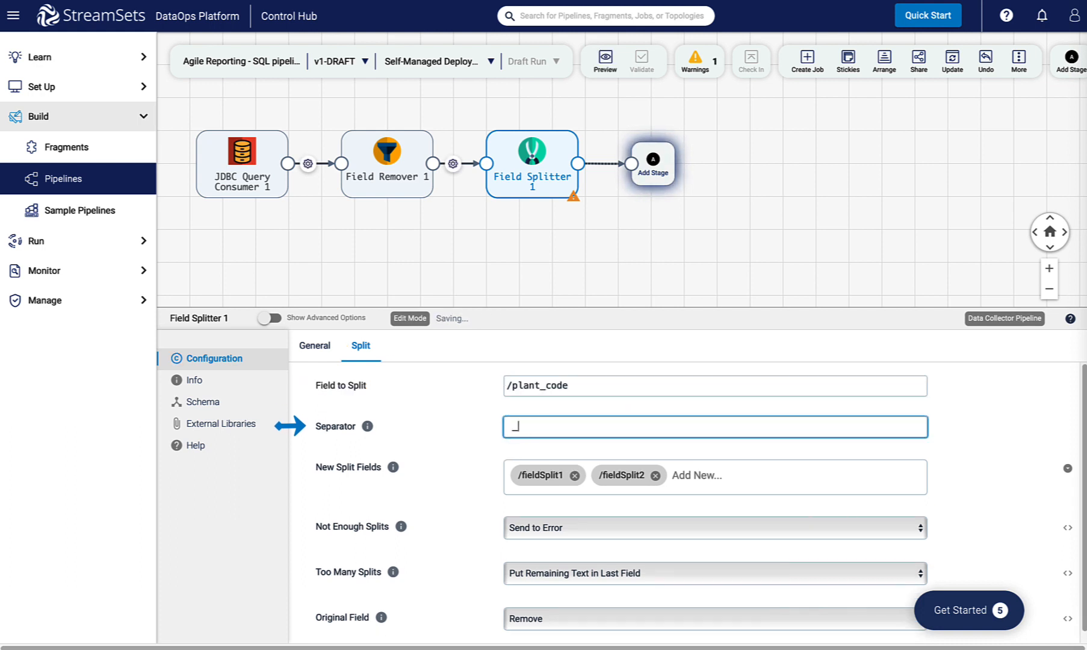
Replace the Field Splitter's default new split fields with /plant_city and /plant_id
left_click(655, 475)
left_click(574, 475)
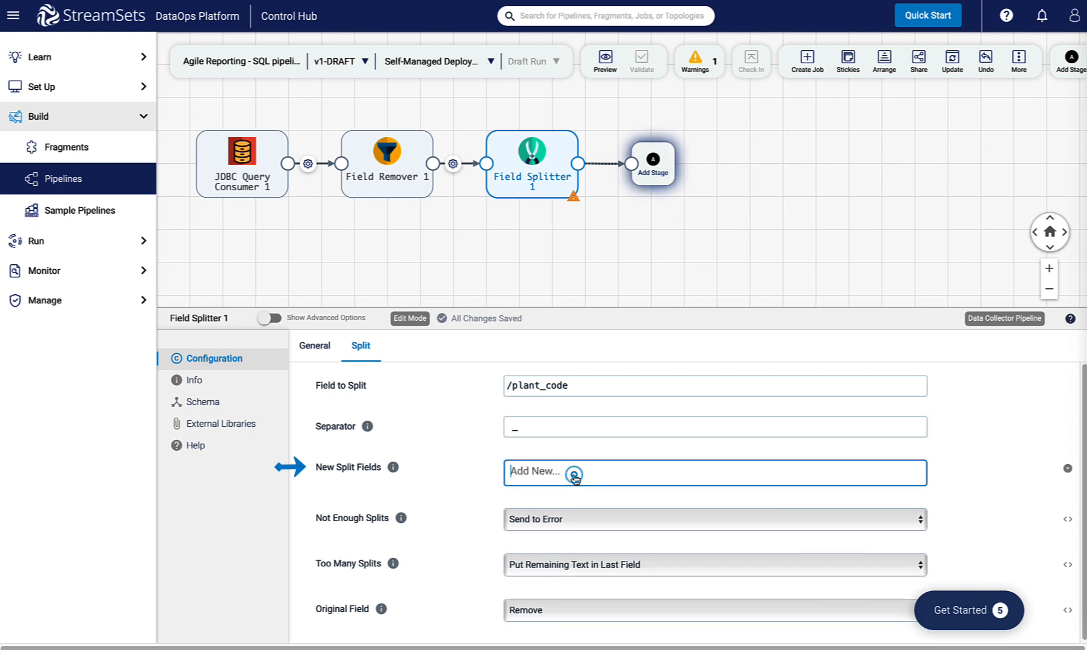
type("/plant_city")
key("Return")
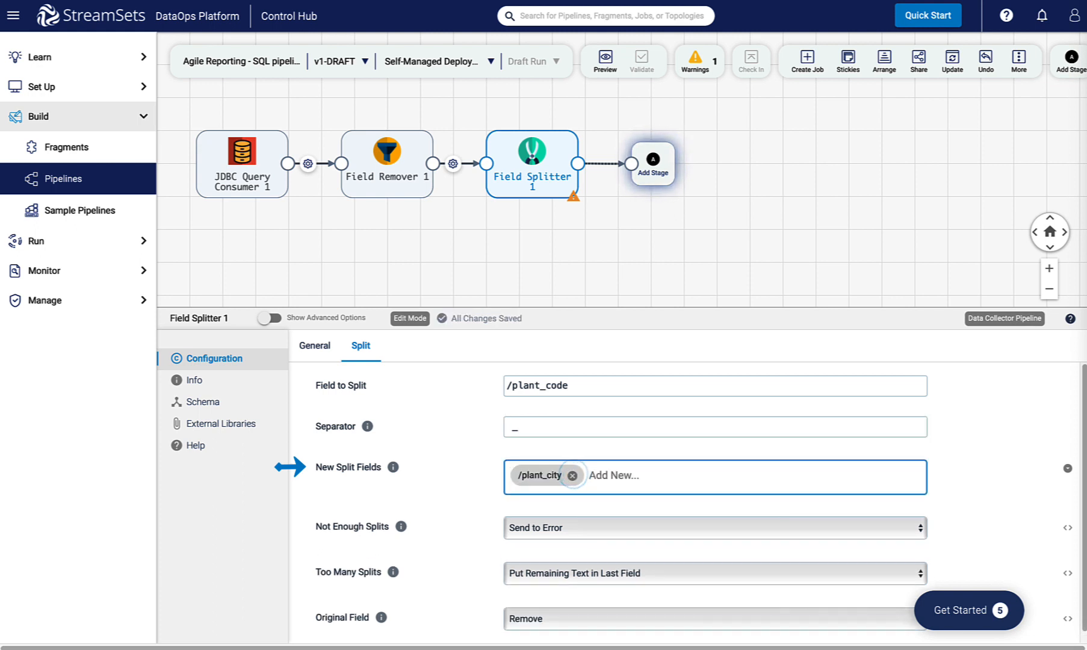
type("/plant_id")
key("Return")
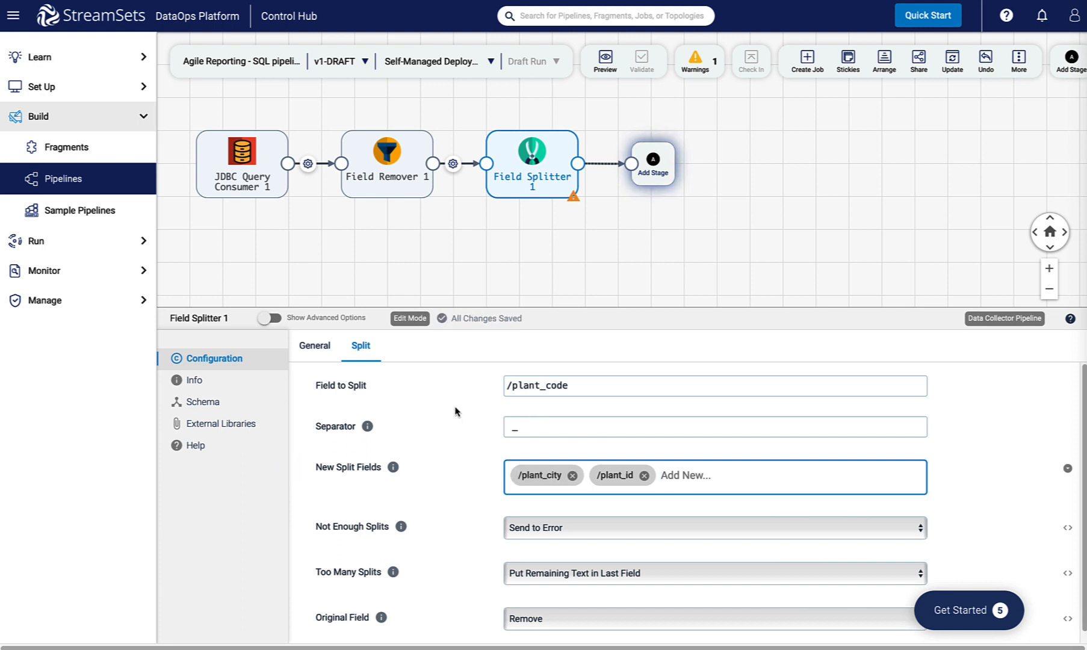
Add a Field Type Converter stage after the Field Splitter
left_click(653, 163)
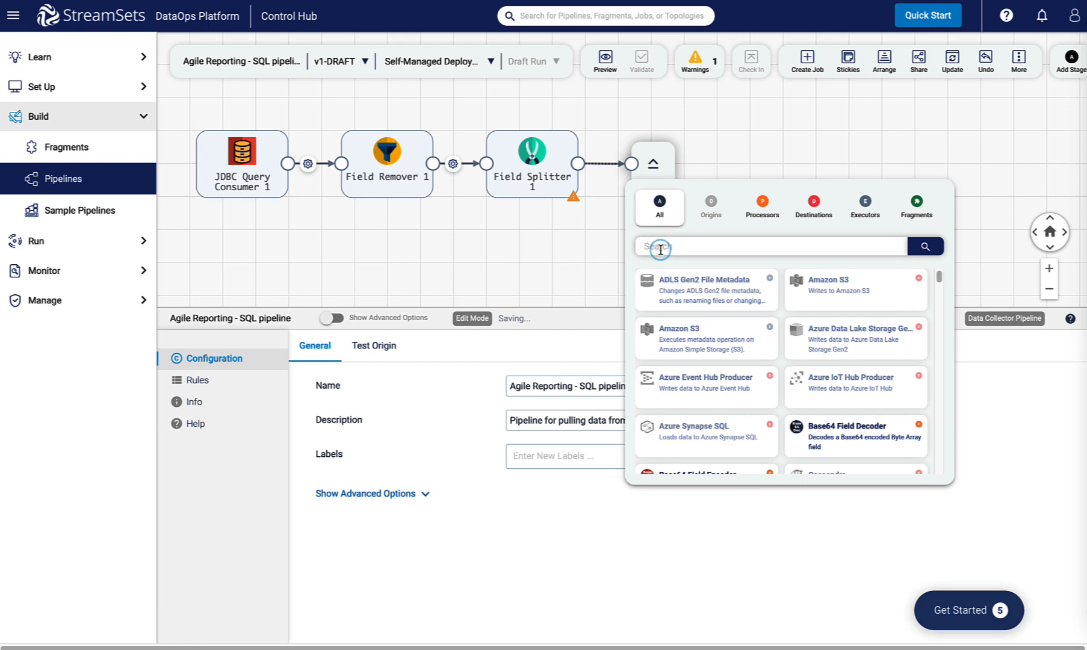
type("field type")
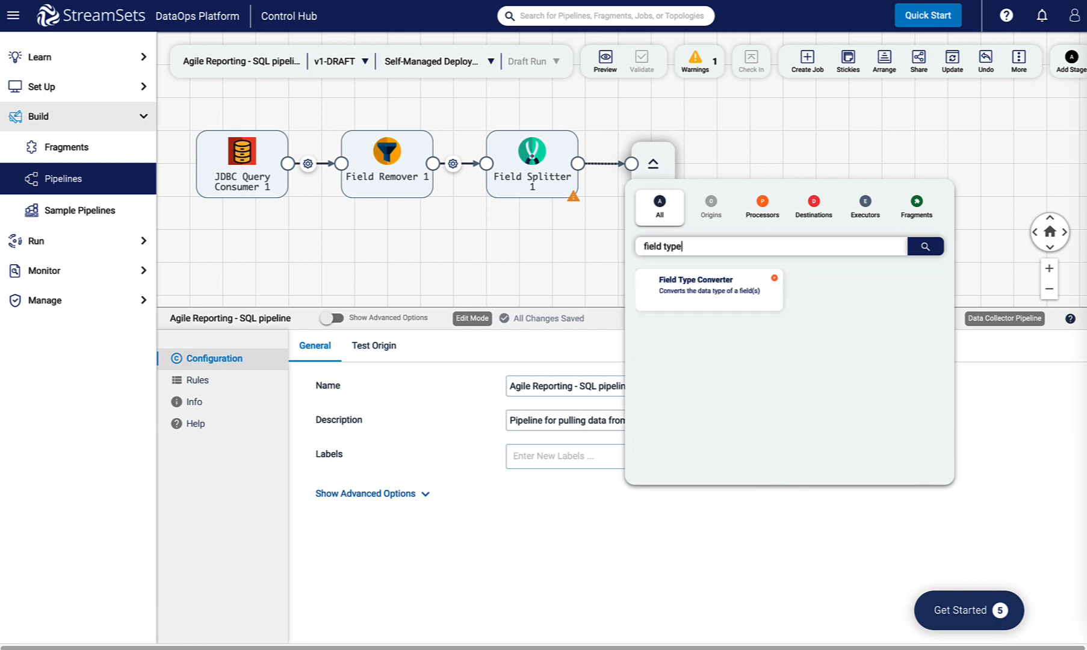
left_click(683, 286)
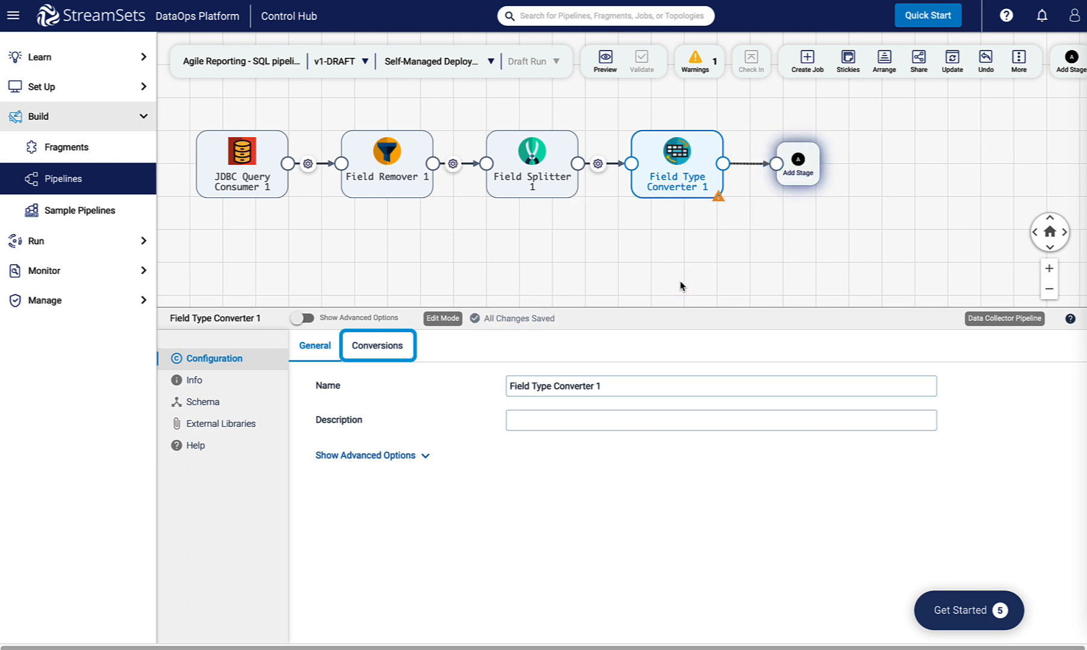
Configure the Field Type Converter to convert the /dateadded field to the DATE type
left_click(377, 356)
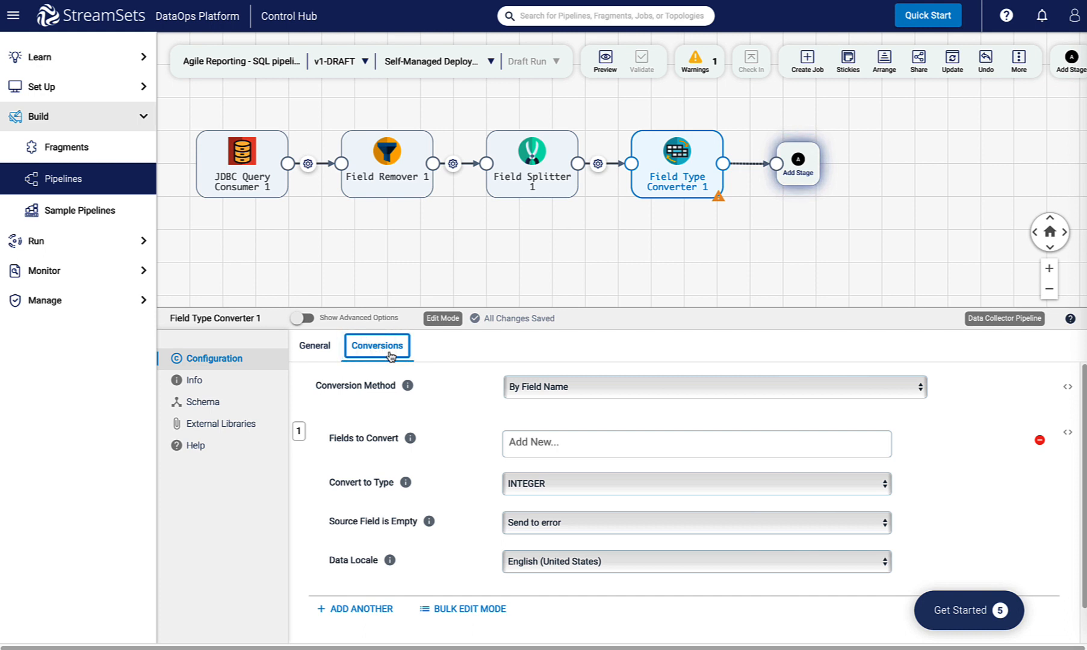
left_click(552, 440)
type("/da")
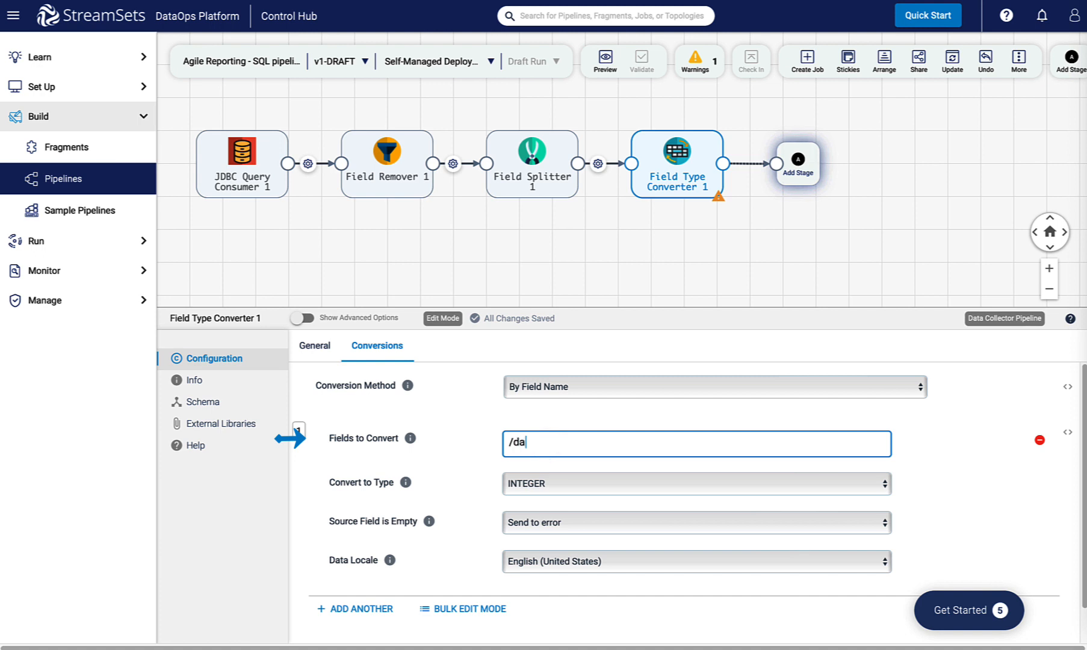
type("teadded")
key("Return")
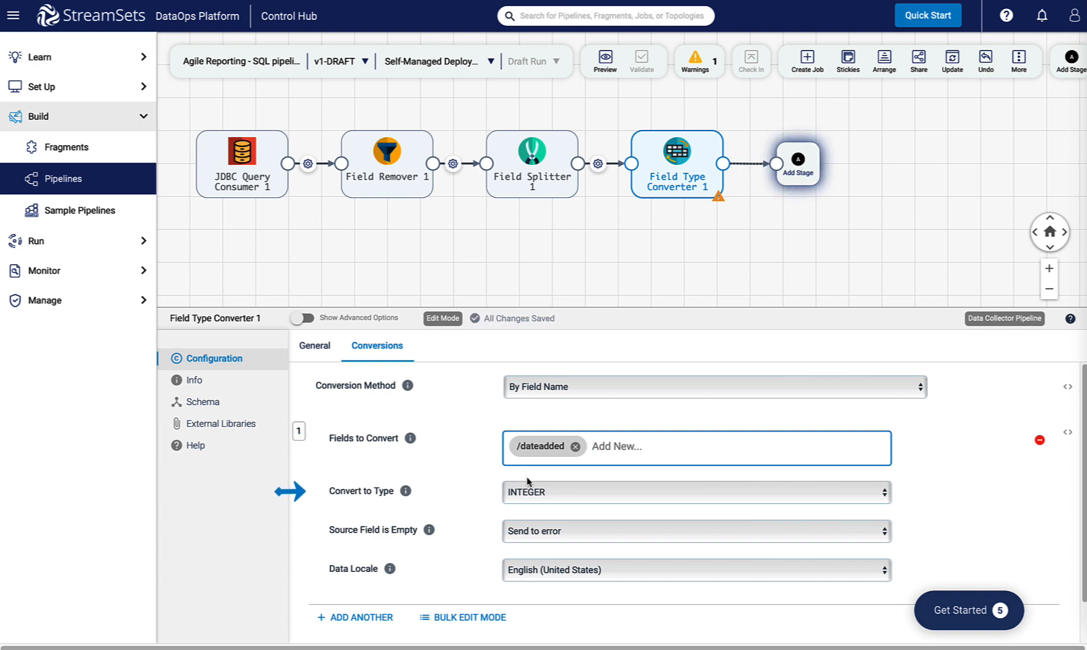
left_click(538, 493)
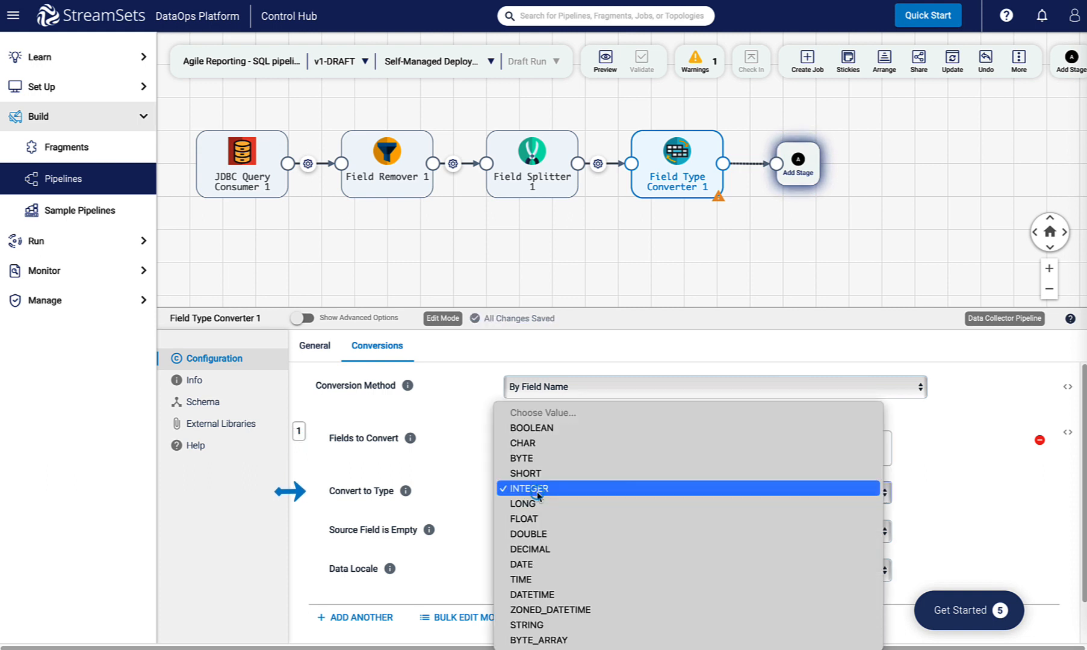
left_click(528, 566)
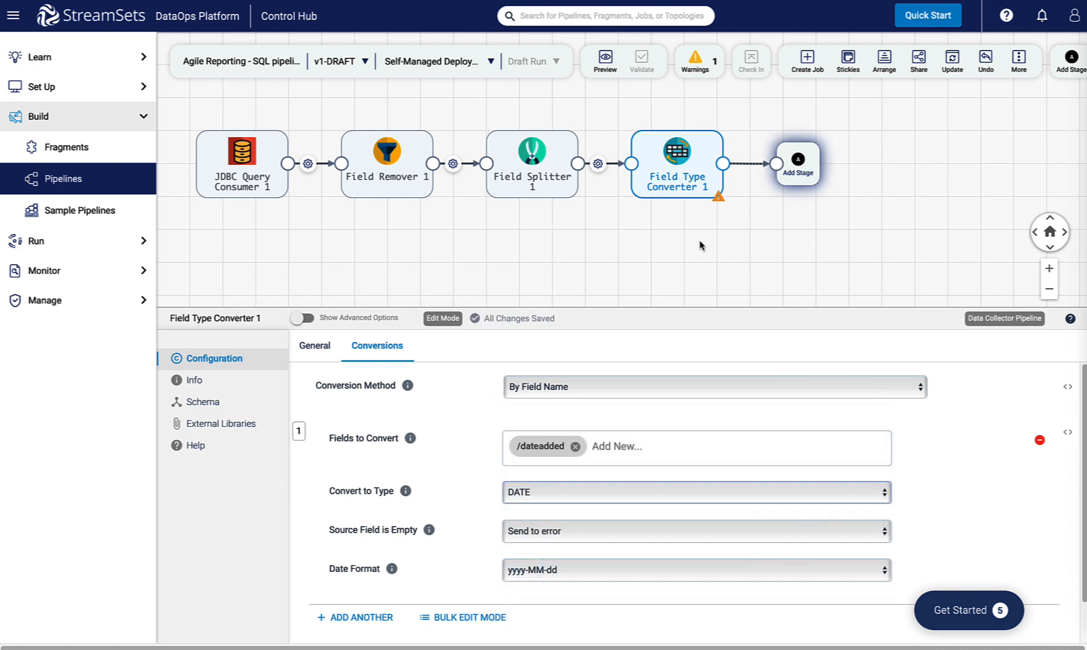
Add a Snowflake destination after the Field Type Converter and assign it the Snowflake Connection - BB connection
left_click(798, 162)
type("snow")
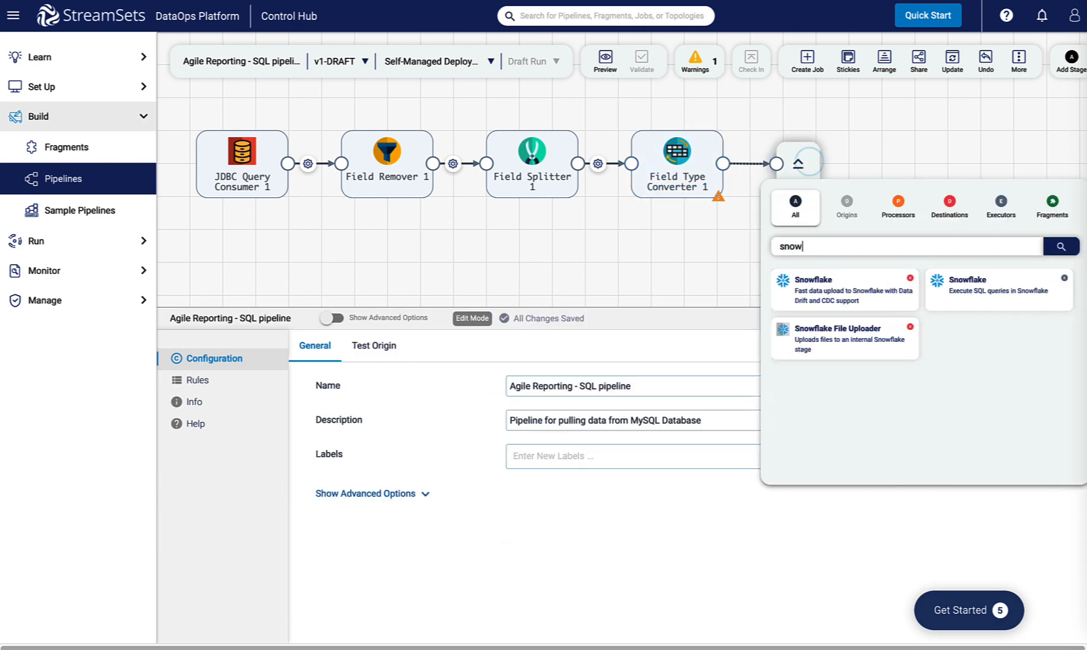
left_click(835, 298)
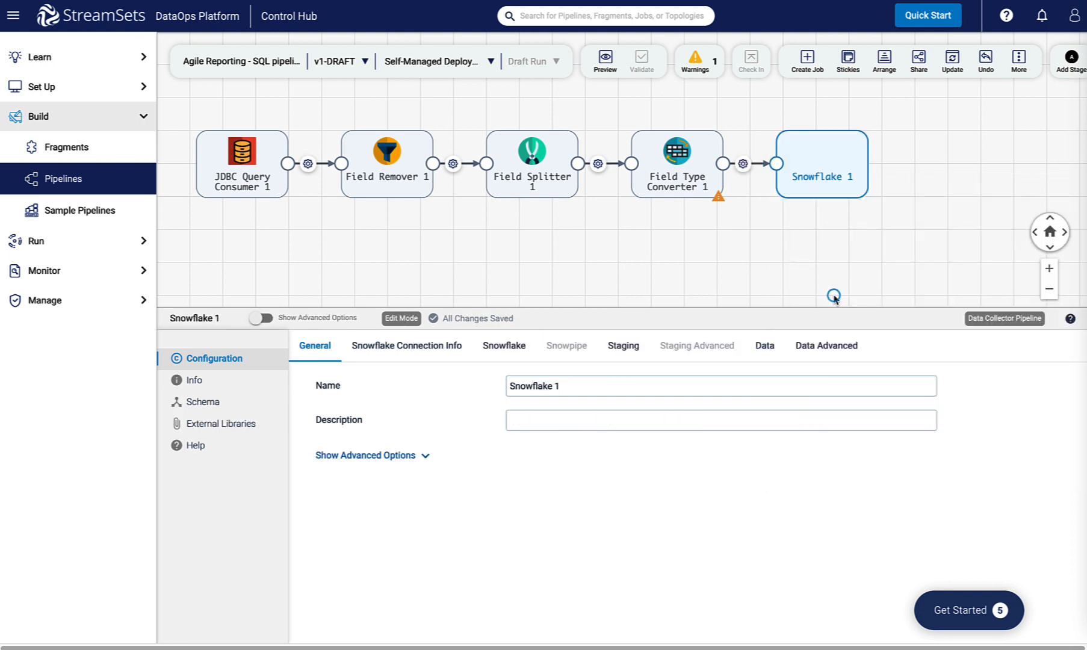
left_click(434, 354)
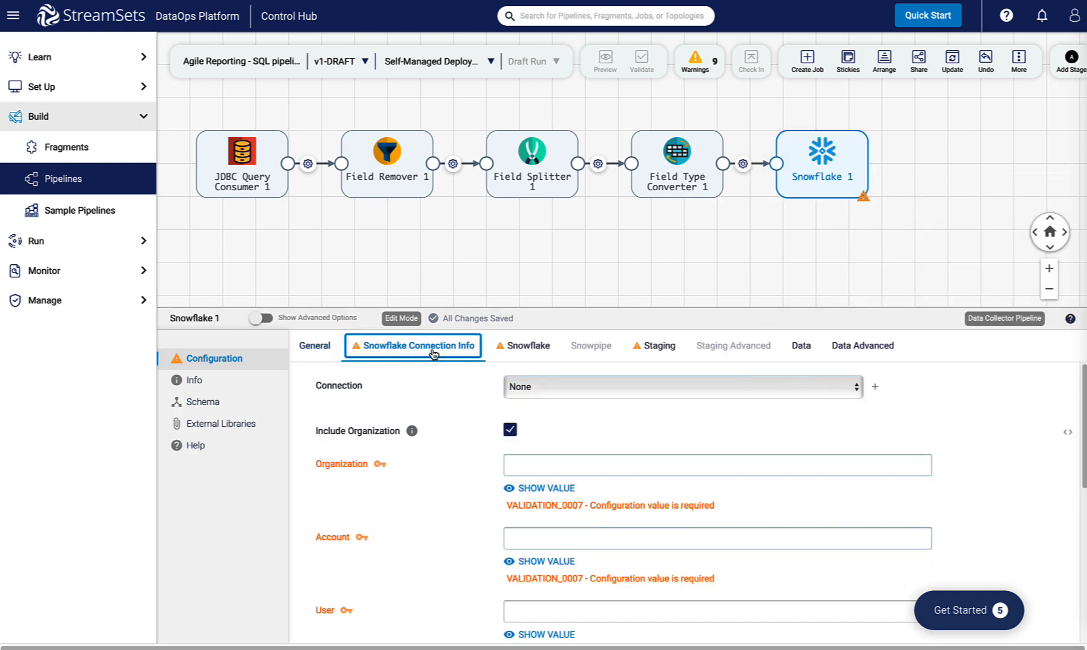
left_click(628, 397)
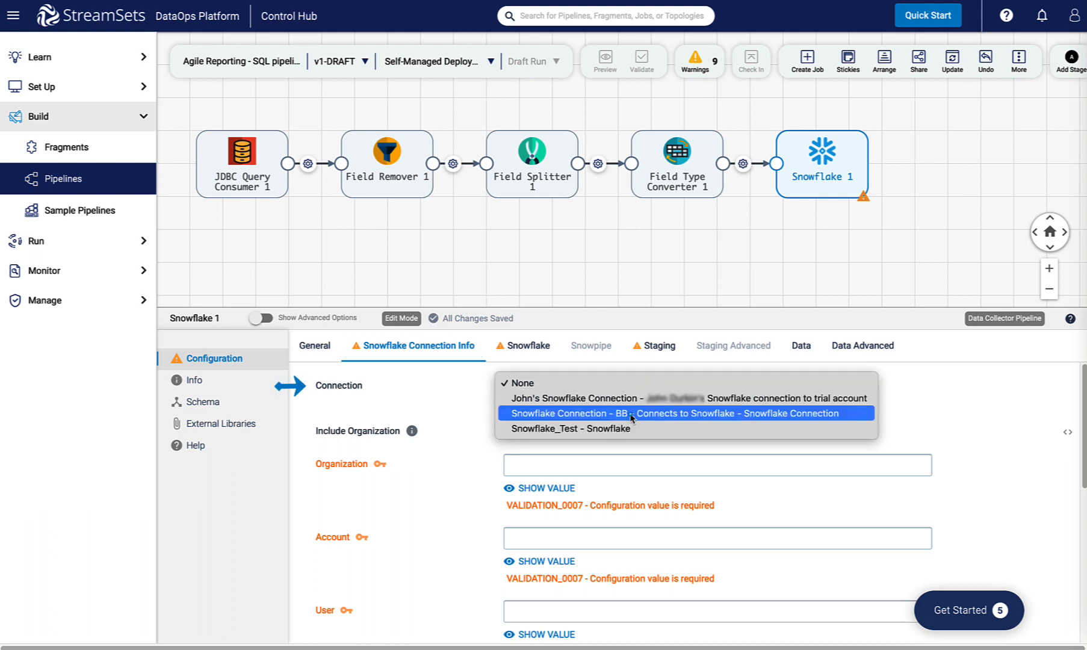
left_click(632, 417)
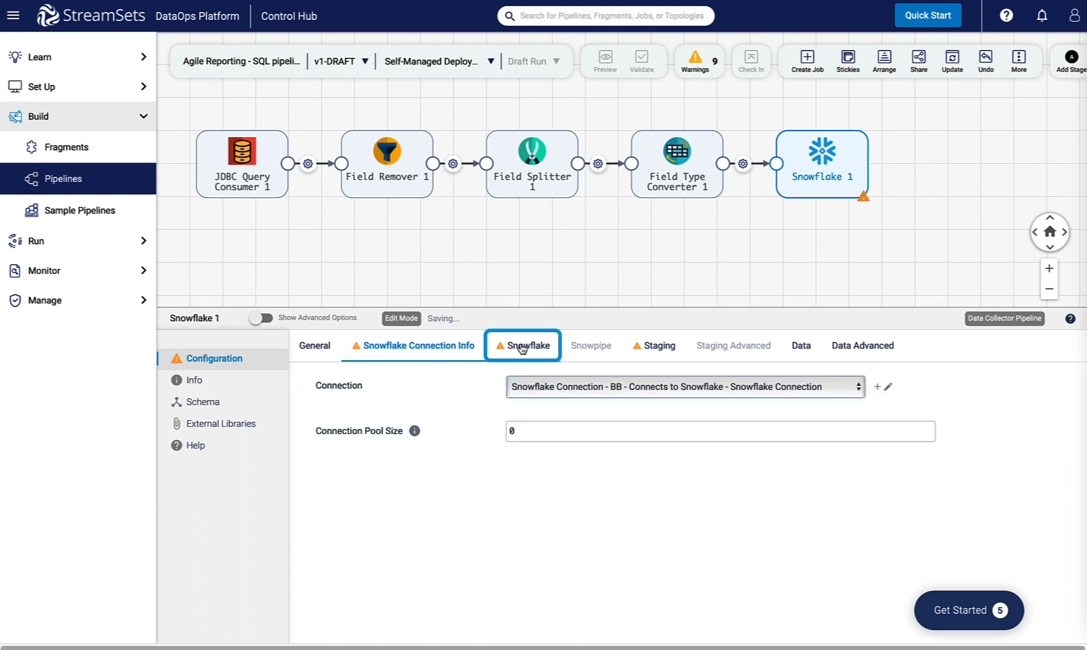
Set the Snowflake destination's warehouse to STREAMSETSSES_WH, database to STREAMSETSSES_DB, schema to MFR_SCHEMA and table to manufacturing_revenues_db
left_click(522, 348)
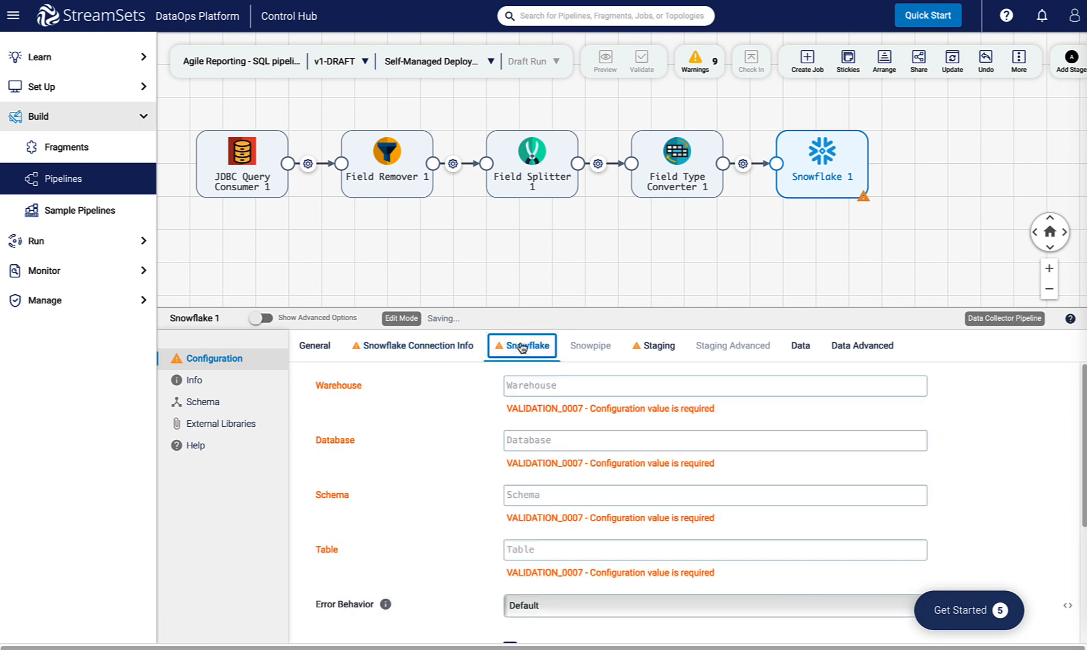
left_click(535, 386)
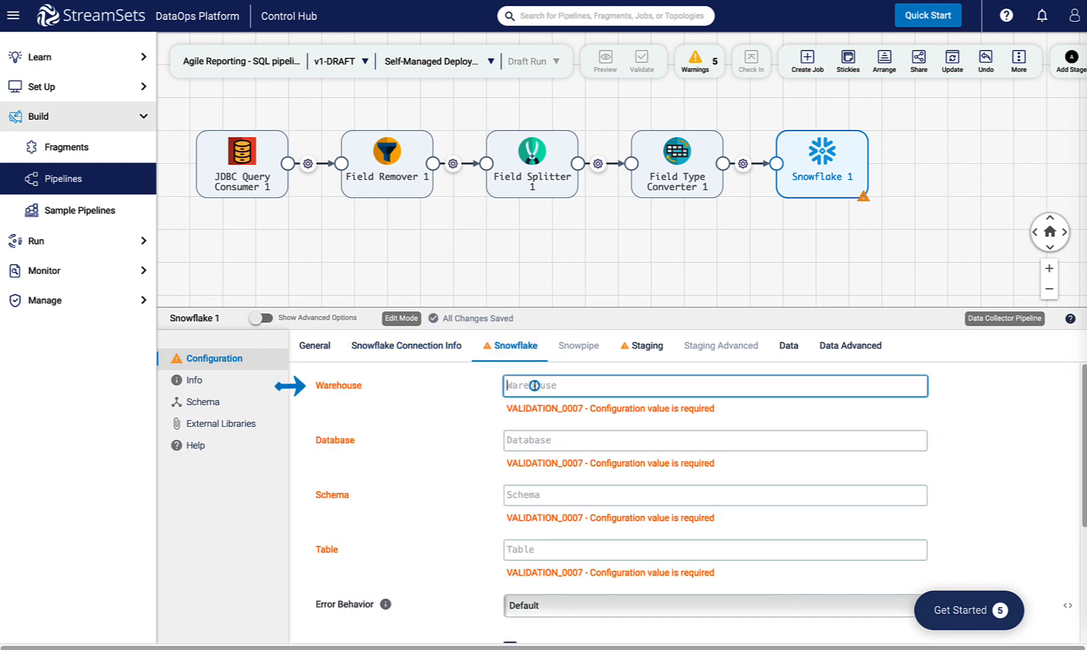
type("STREAMSETSSES_WH")
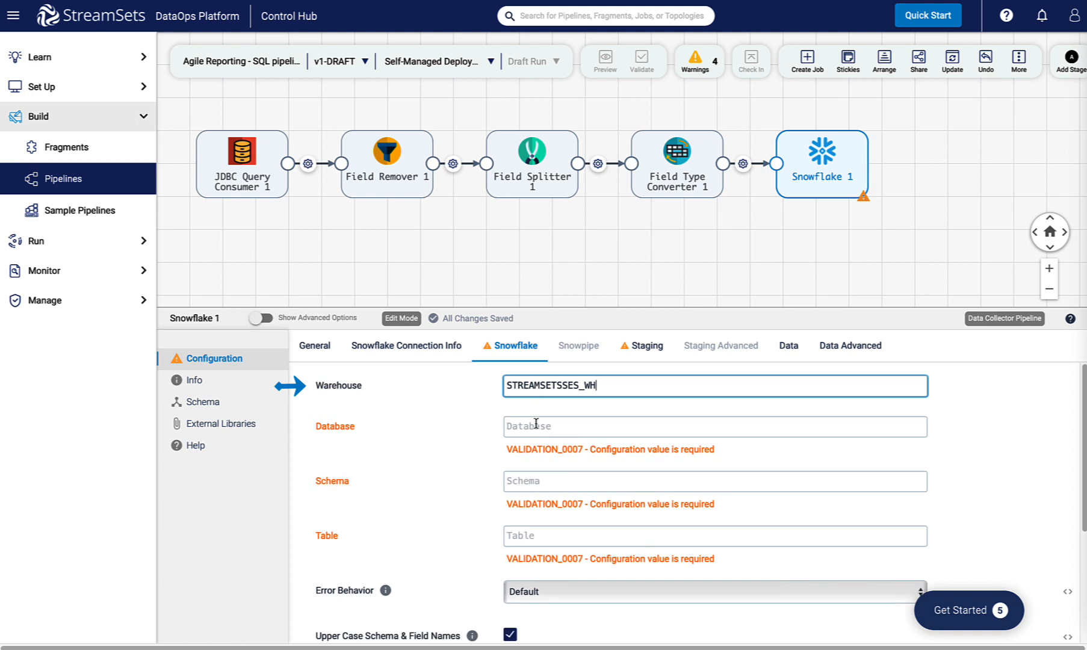
left_click(536, 428)
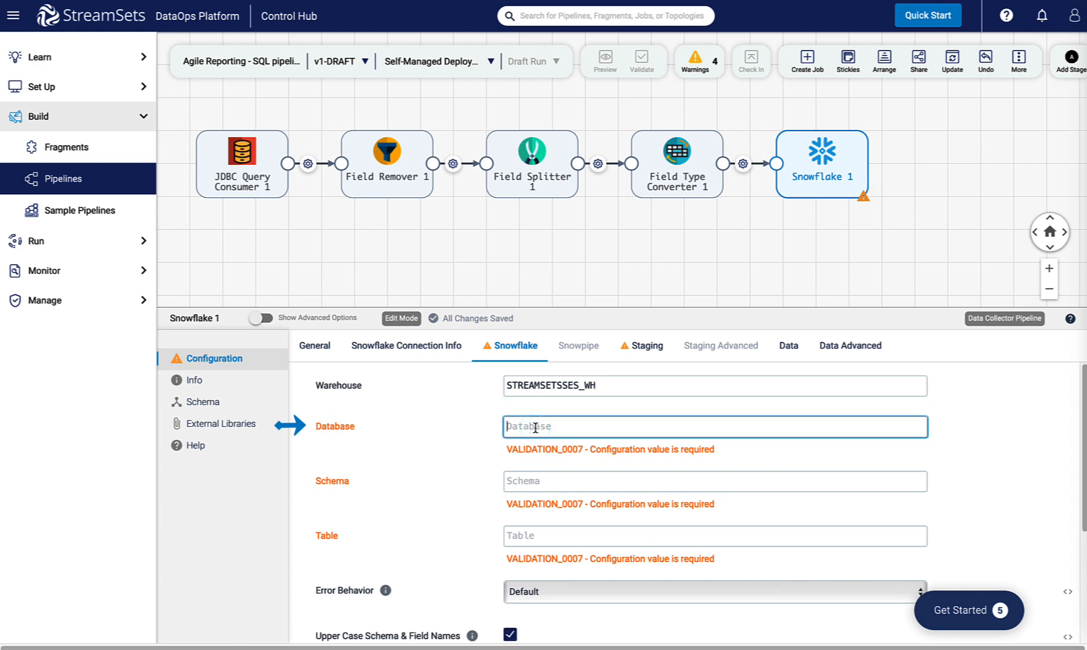
type("STREAMSETSSES_DB")
left_click(534, 470)
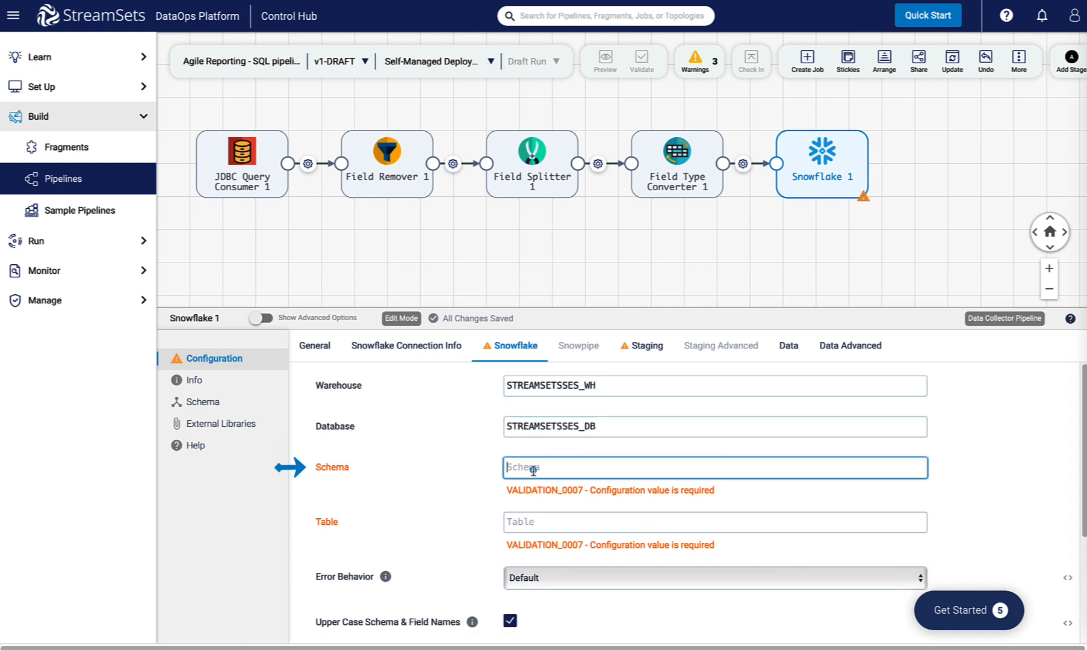
type("MFR_SCHEMA")
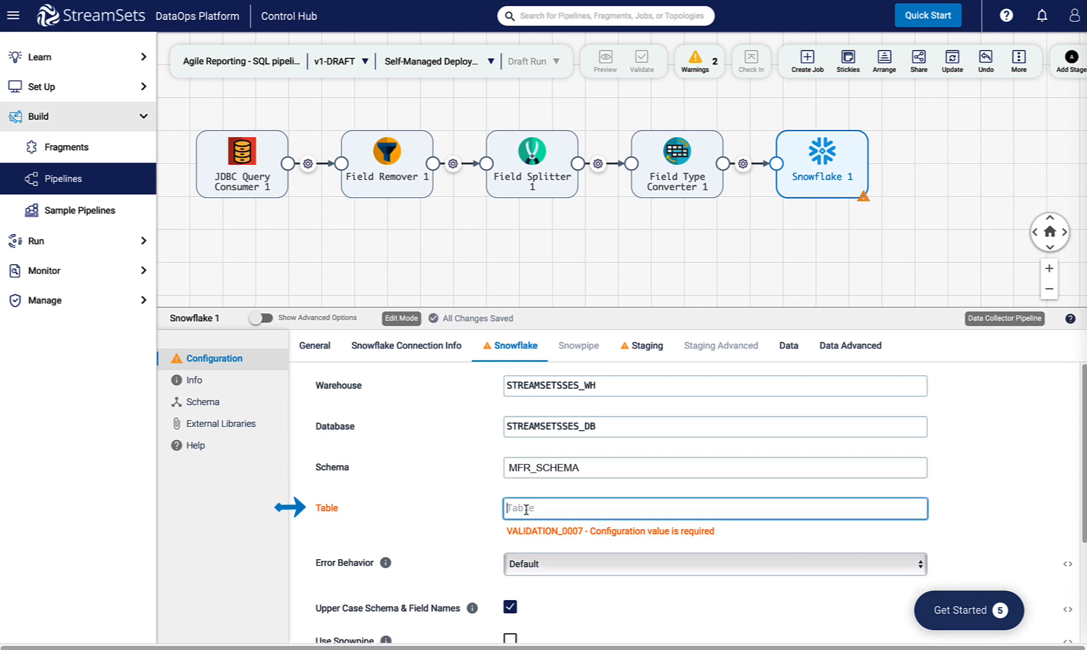
left_click(527, 509)
type("manufacturing_revenues_db")
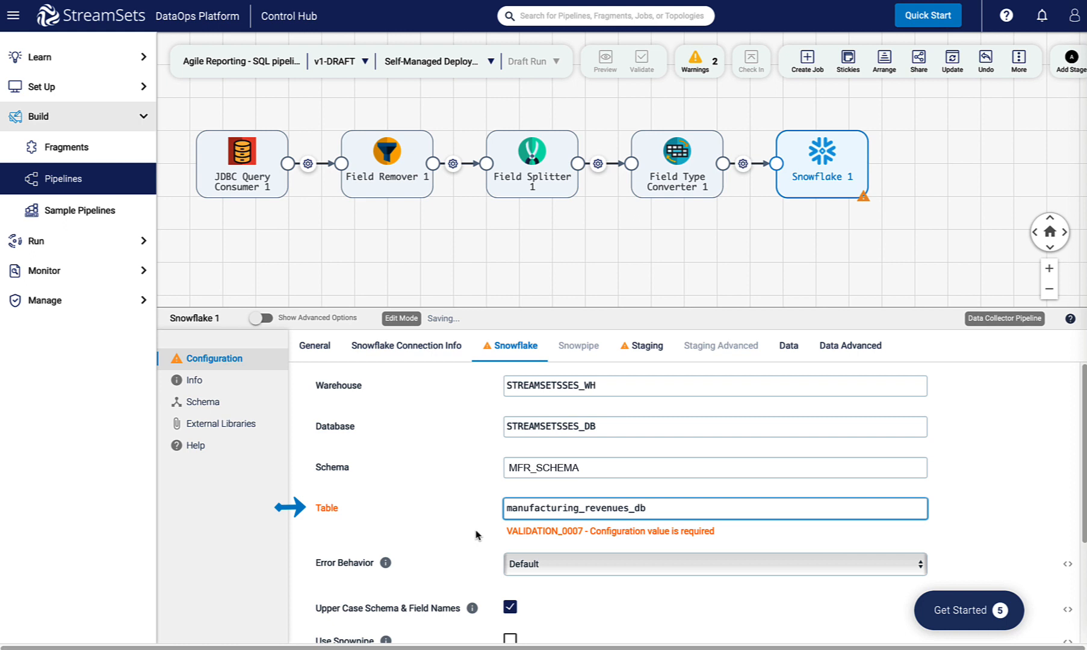
Enable Table Auto Create for the Snowflake destination
scroll(477, 535, "down", 5)
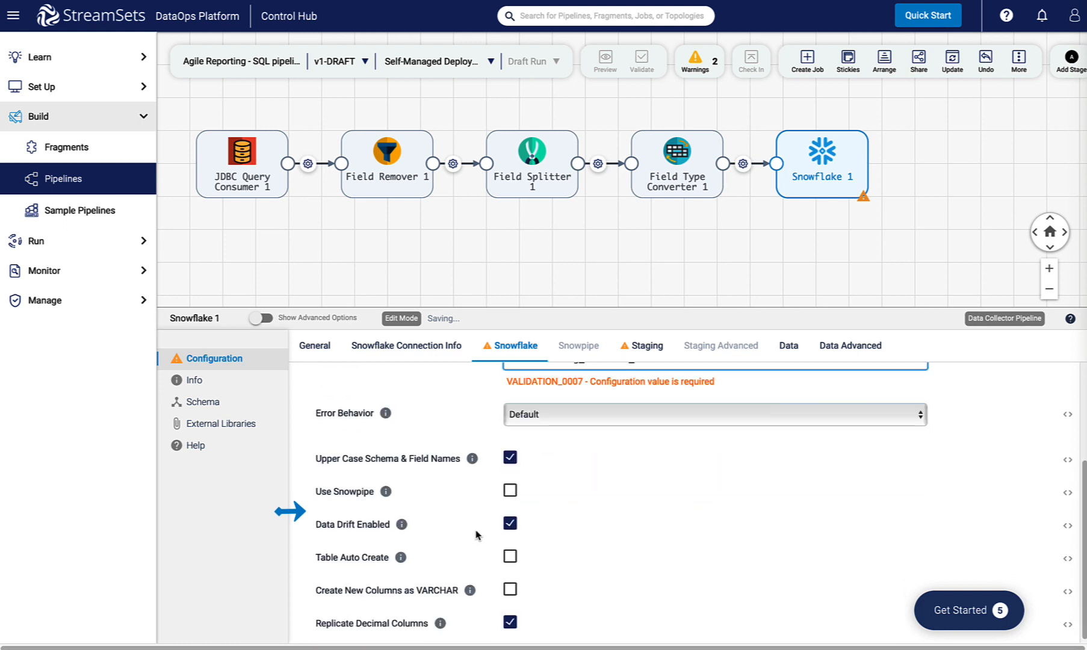
left_click(509, 556)
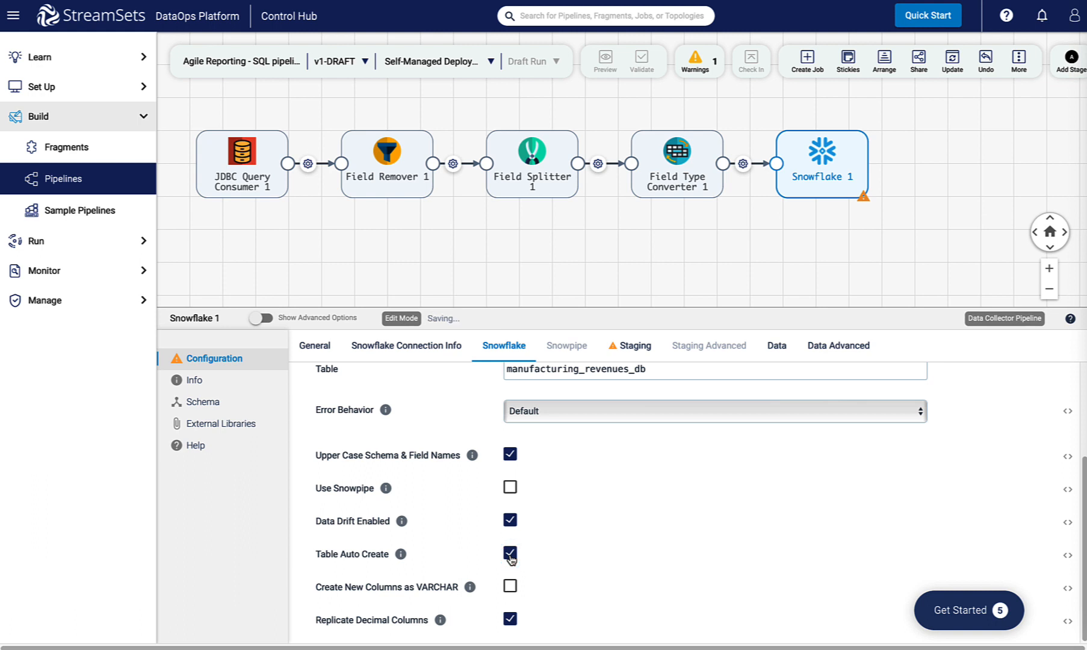
scroll(628, 510, "up", 2)
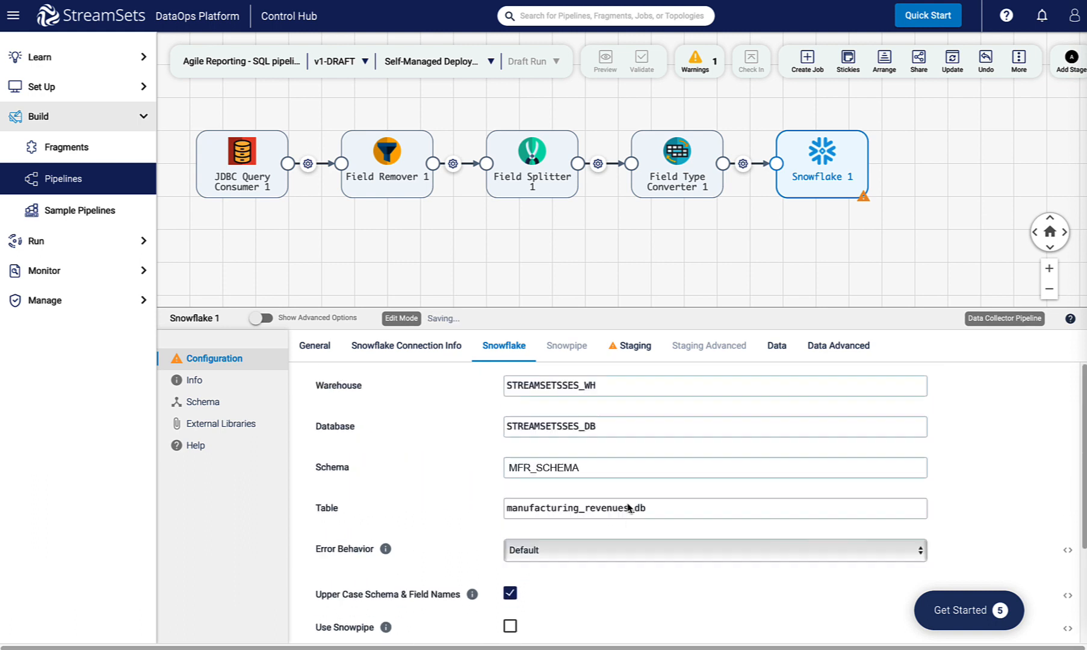
Set the Snowflake stage name to MY_INT_STAGE in the destination's staging settings
left_click(632, 351)
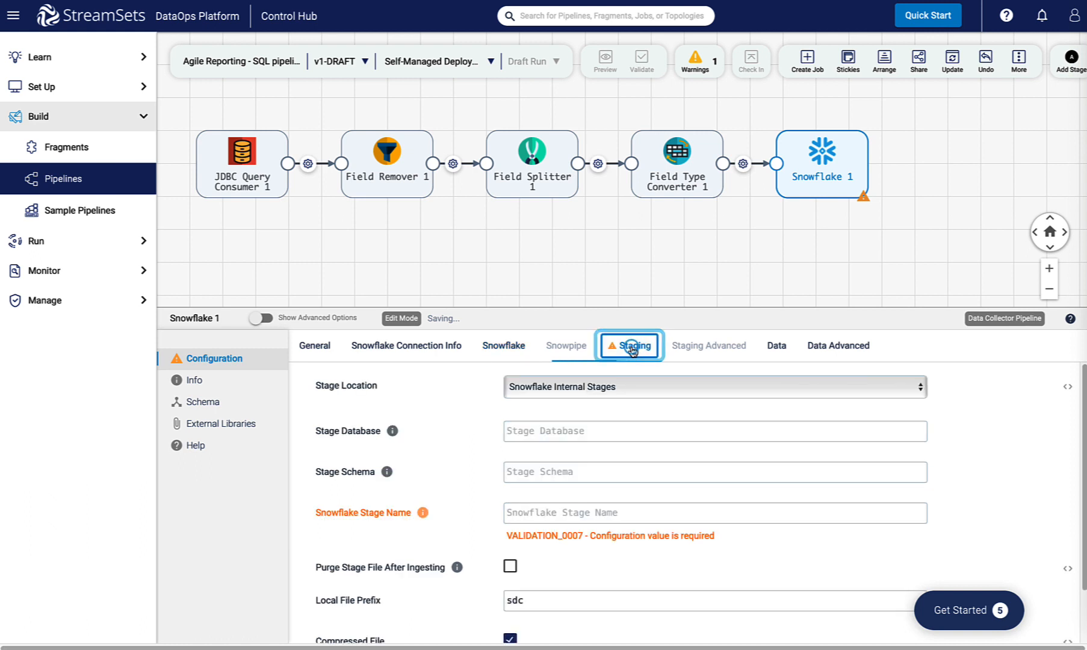
left_click(529, 513)
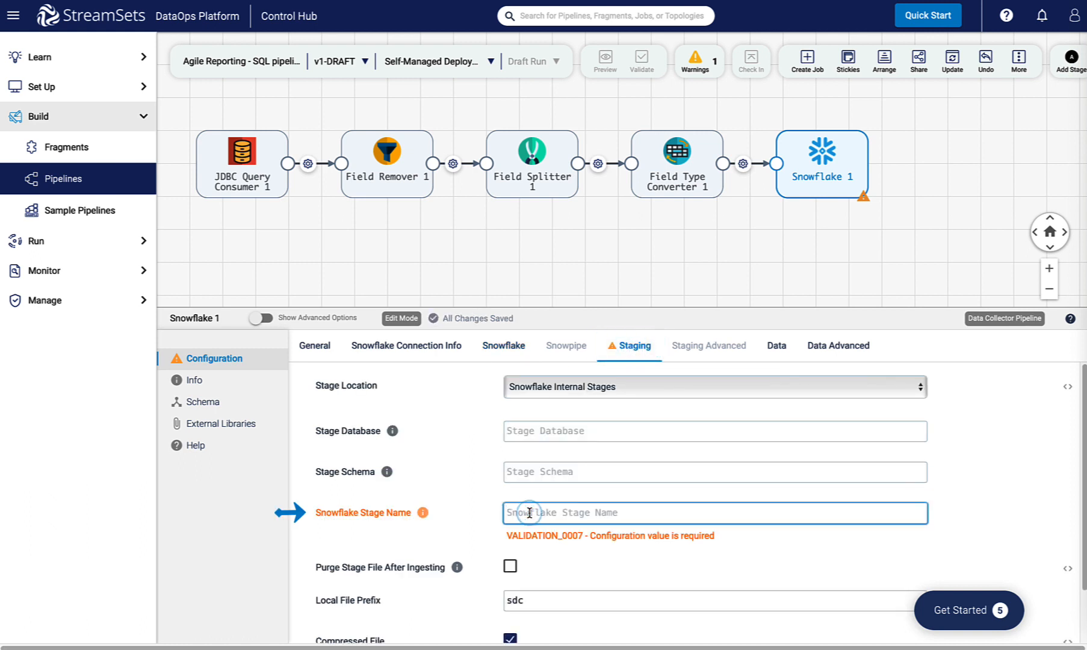
type("MY_INT_STAGE")
left_click(475, 535)
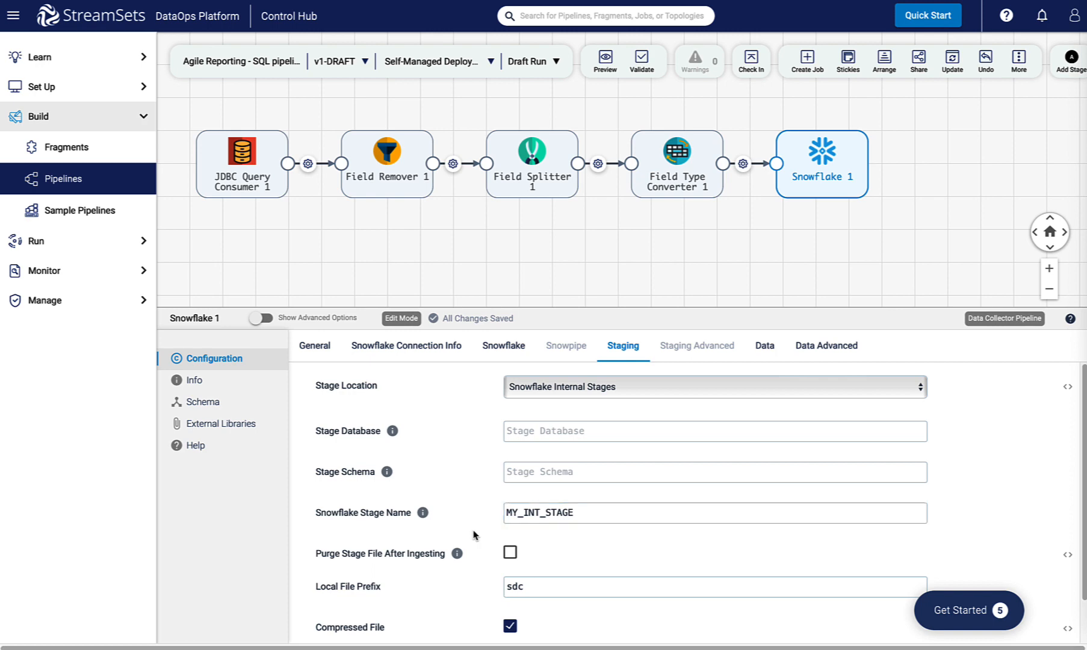
Validate the pipeline and run a data preview to examine the Field Remover's input and output records
left_click(643, 59)
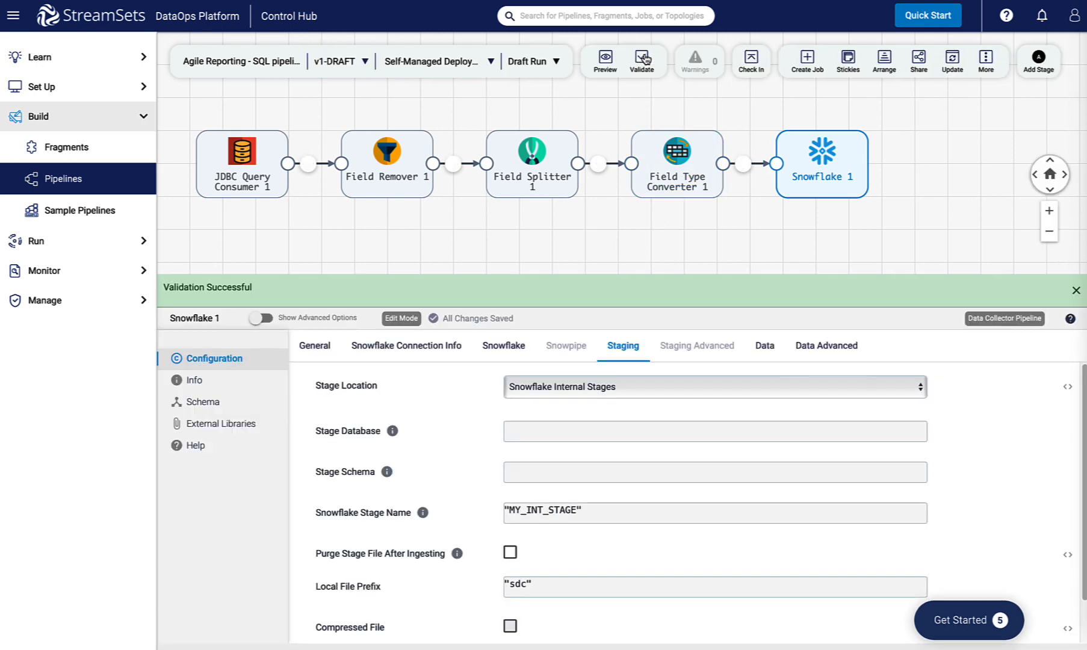
left_click(610, 67)
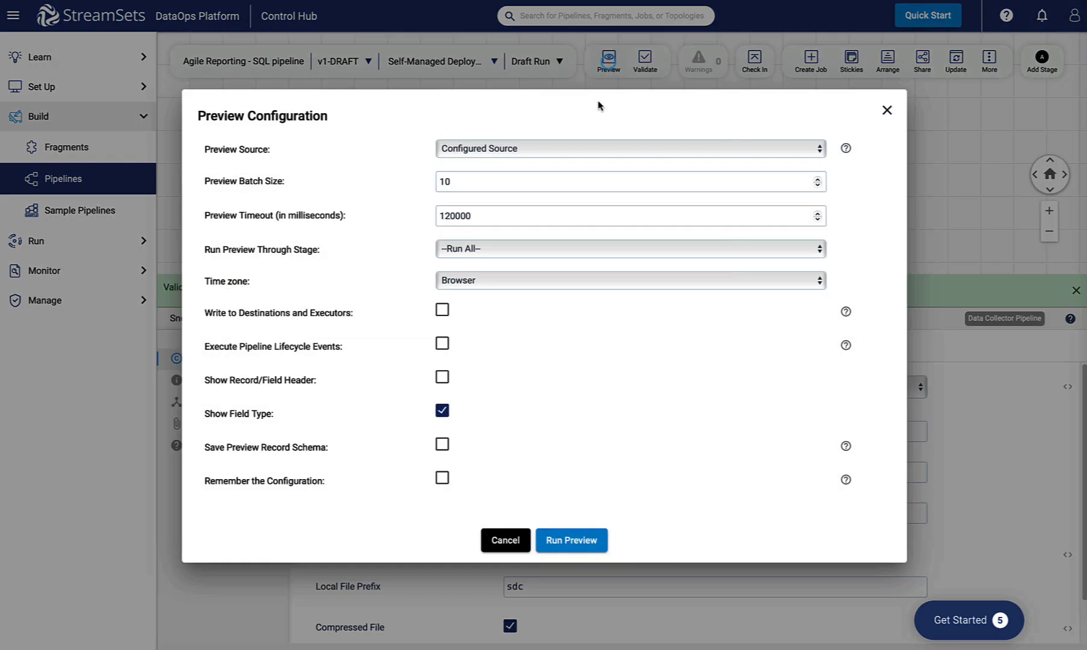
left_click(565, 542)
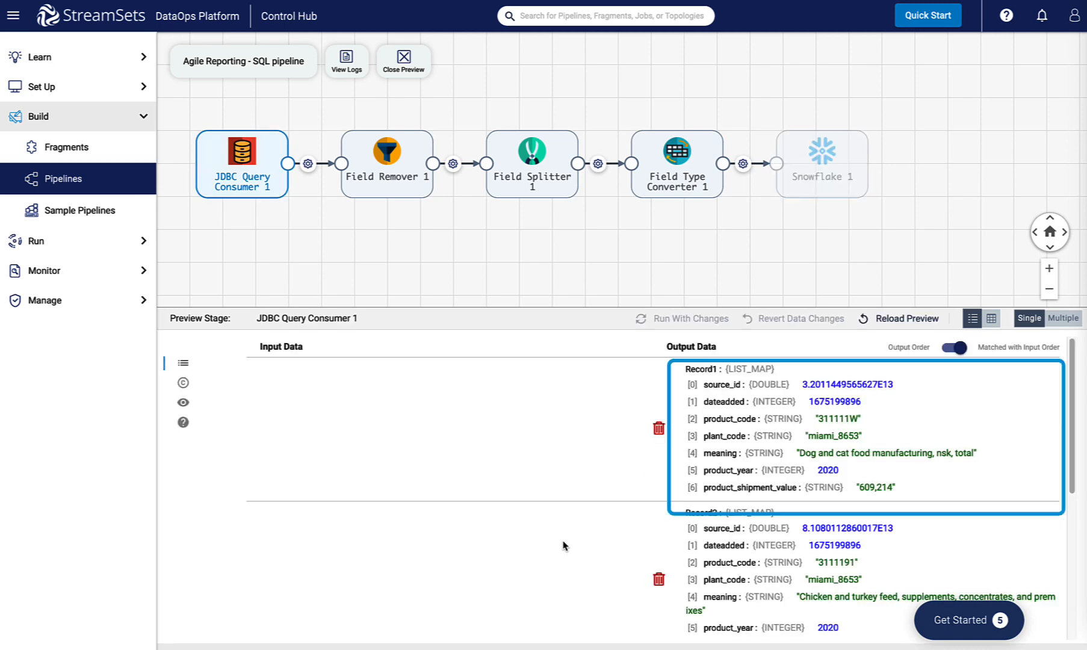
left_click(408, 191)
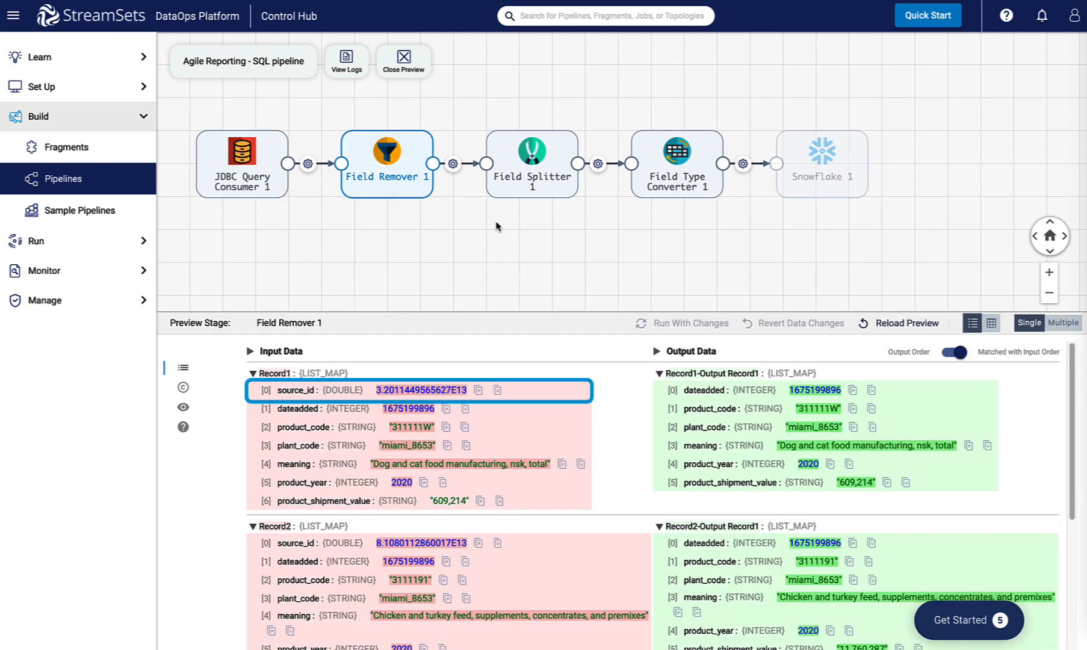
Examine the previewed records at the Field Splitter, Field Type Converter and Snowflake stages and close the preview
left_click(512, 194)
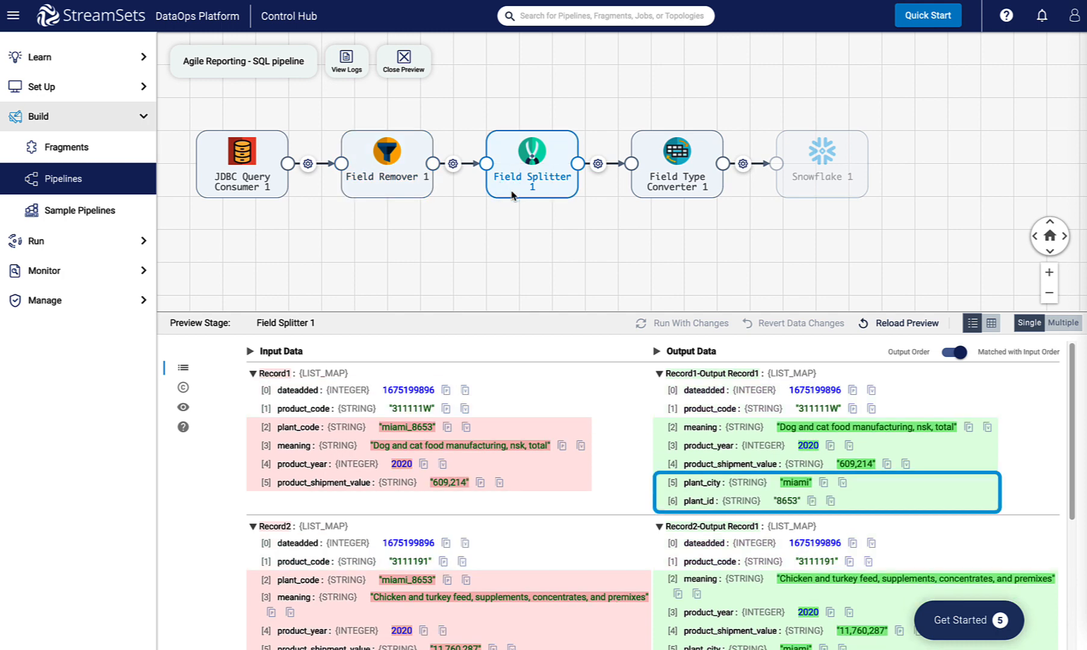
left_click(639, 192)
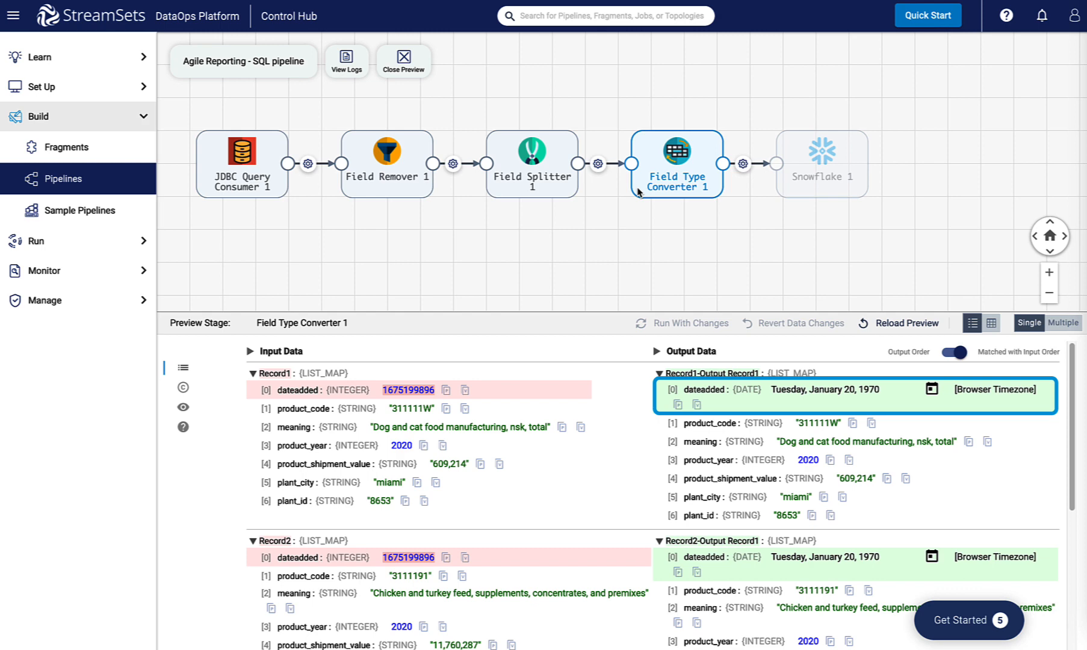
left_click(787, 194)
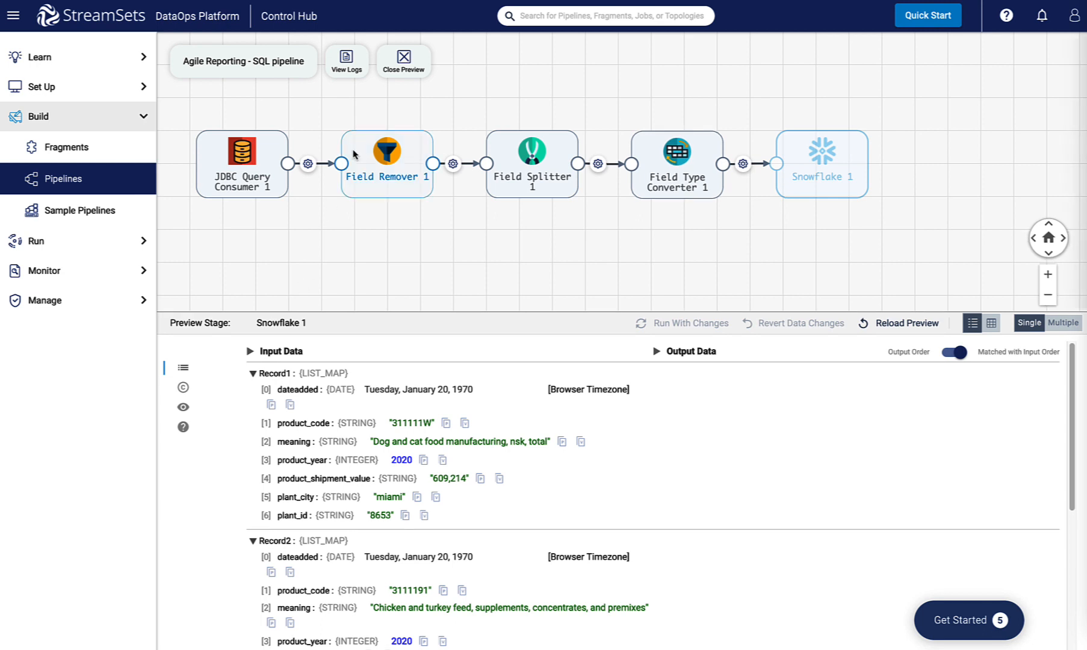
left_click(401, 73)
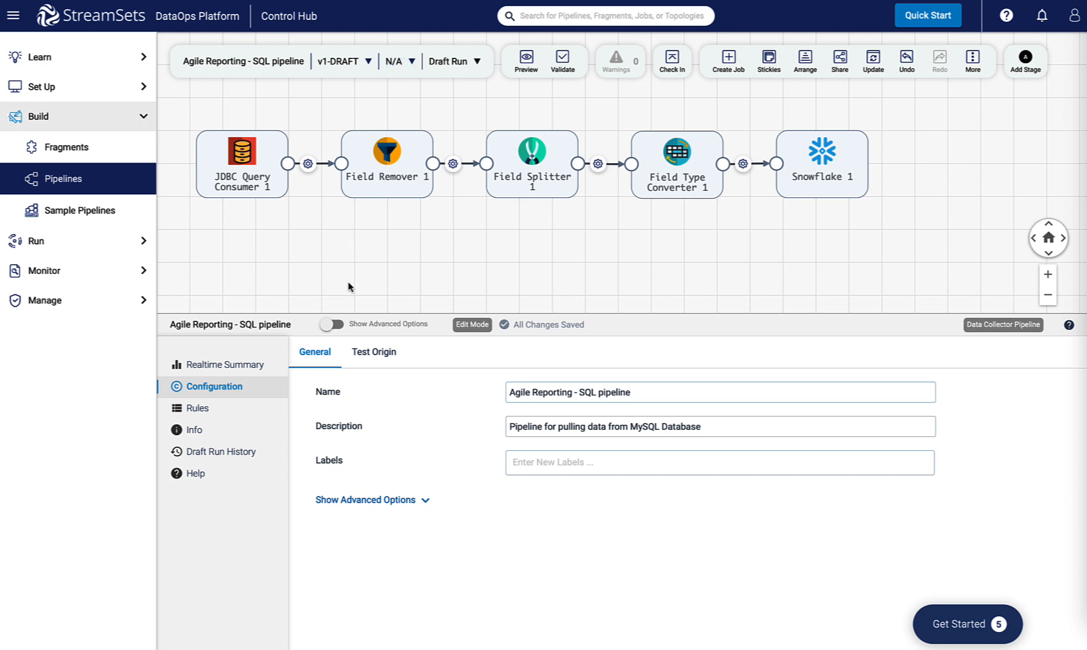
Enable Produce Events on the JDBC Query Consumer and attach a Pipeline Finisher Executor to its event output with React to Events enabled
left_click(271, 191)
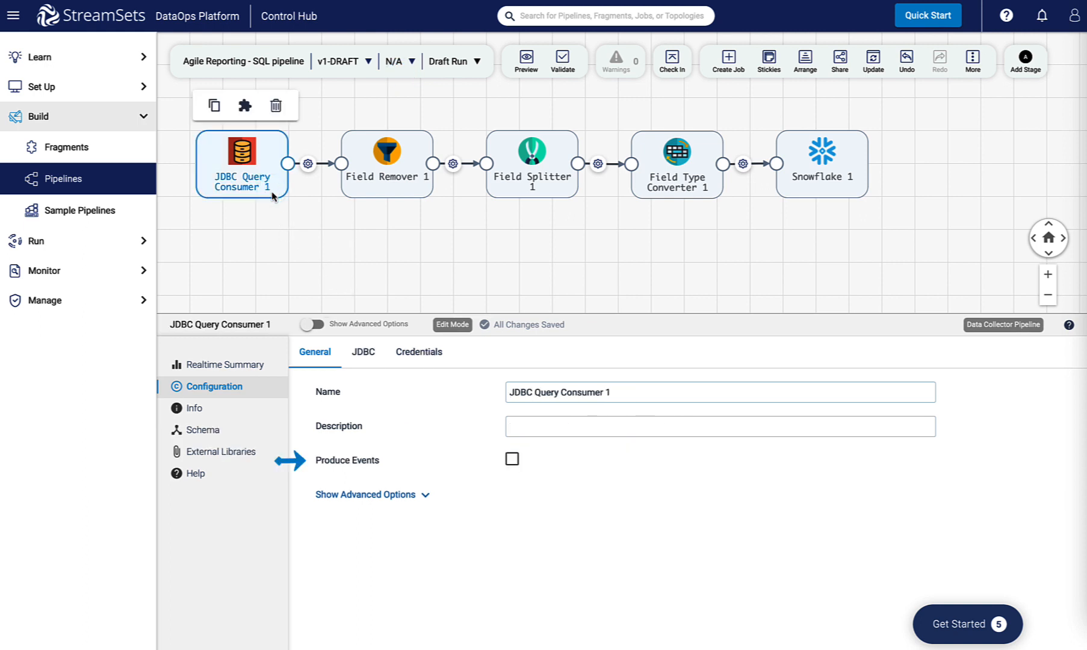
left_click(511, 465)
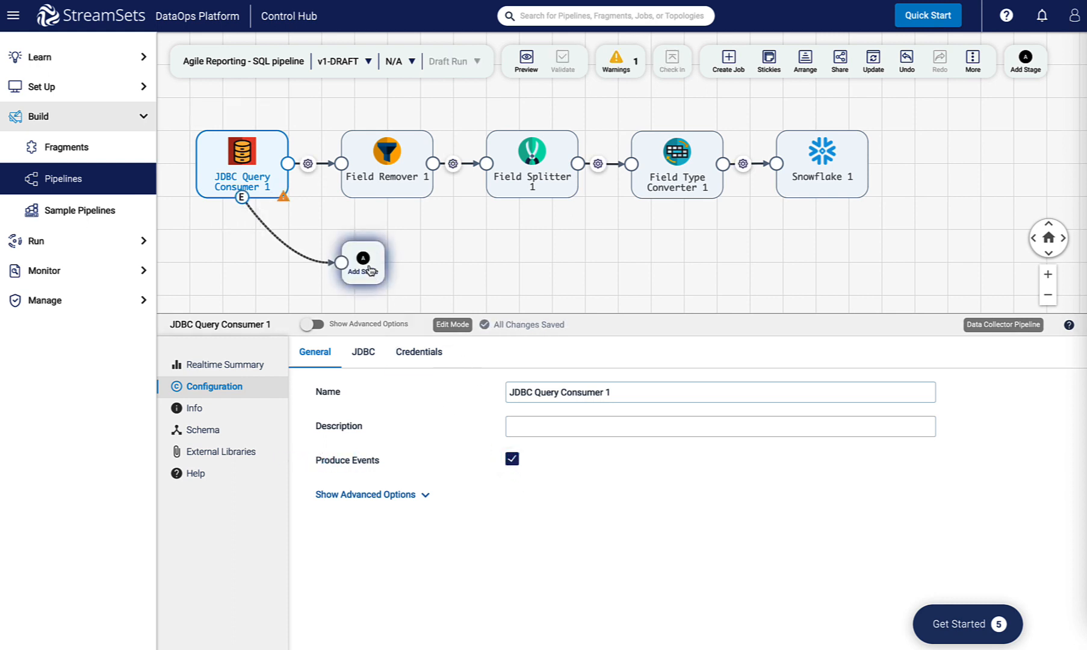
left_click(365, 265)
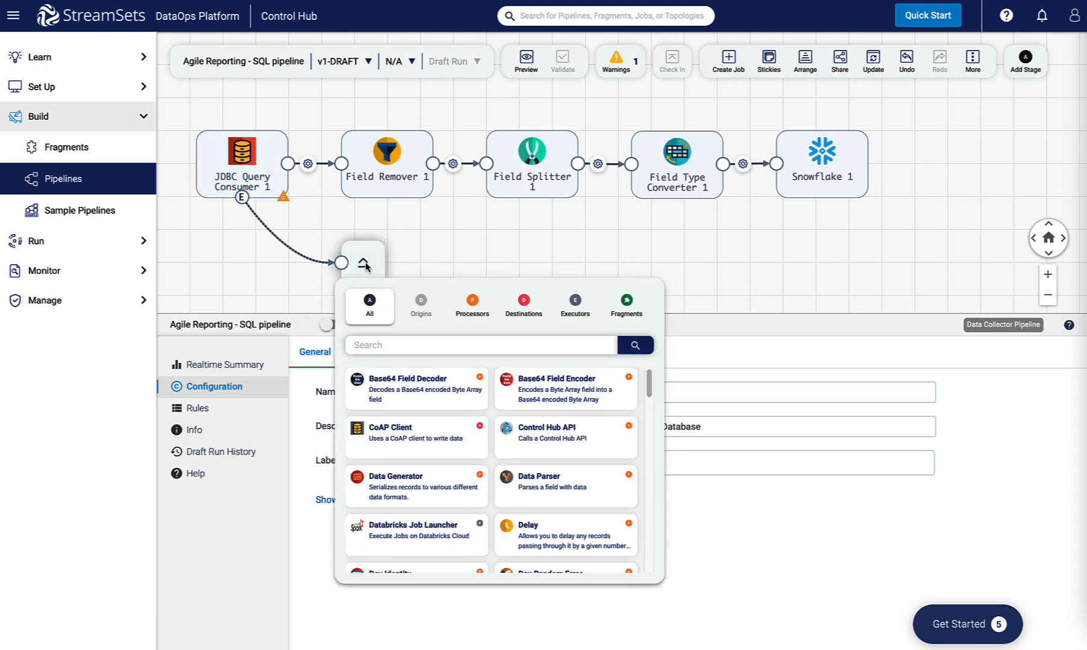
type("pipe")
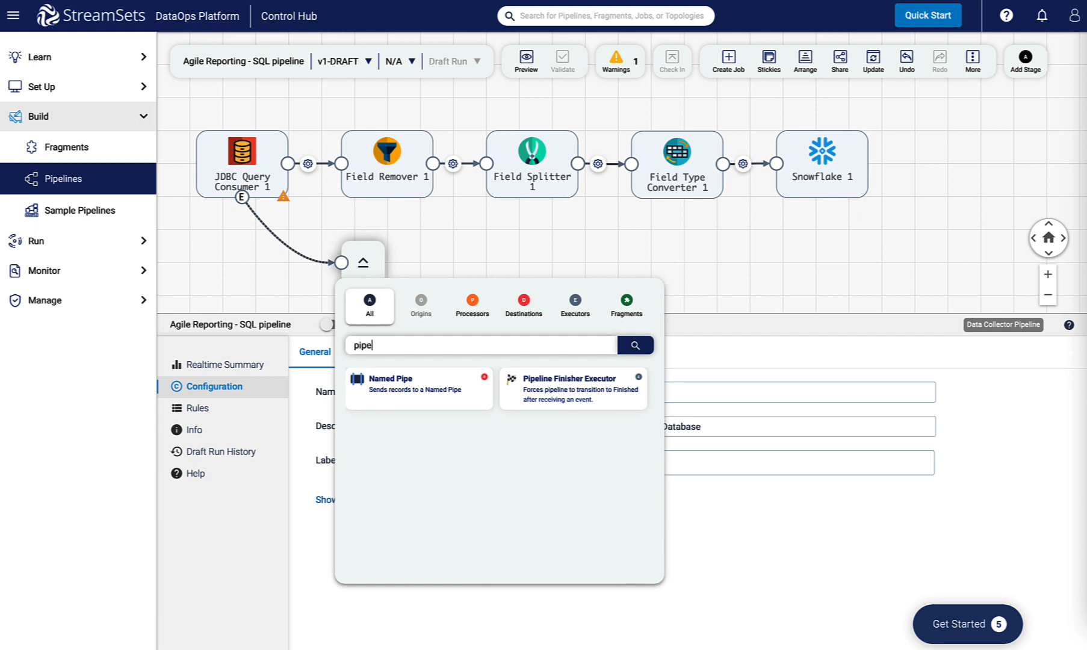
left_click(553, 393)
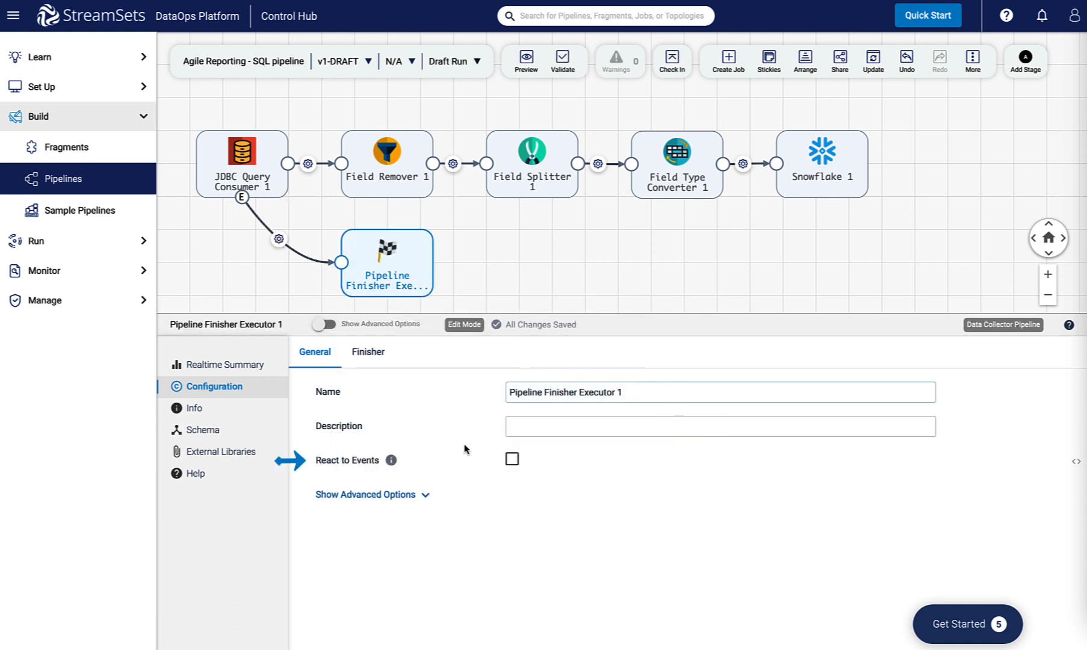
left_click(512, 459)
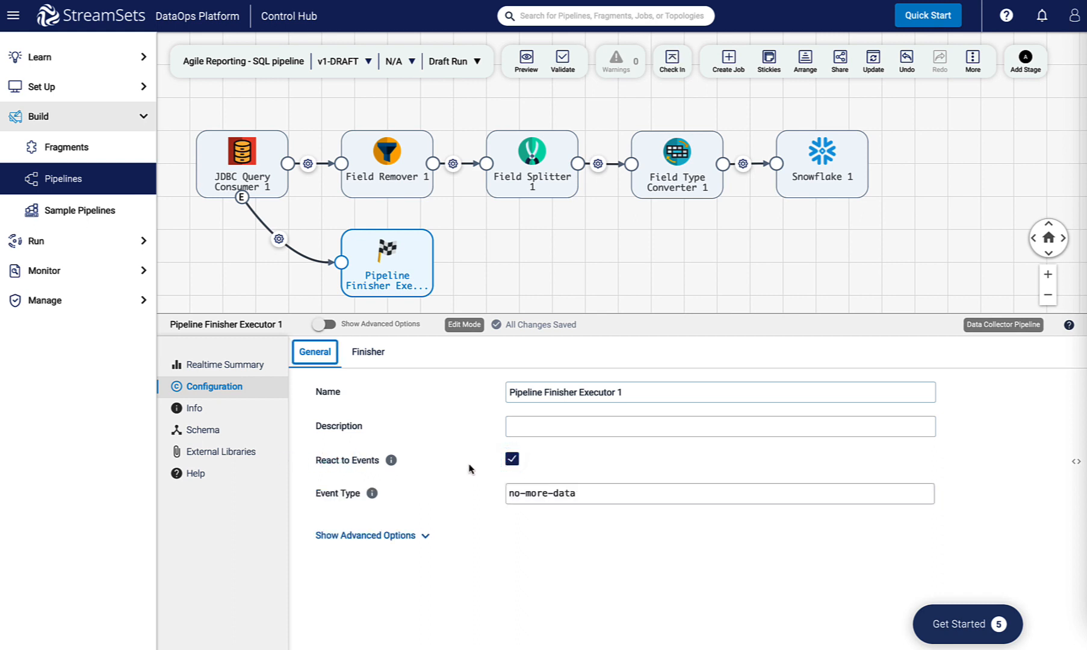
Start a draft run of the Agile Reporting - SQL pipeline without resetting the origin or setting parameters
left_click(476, 60)
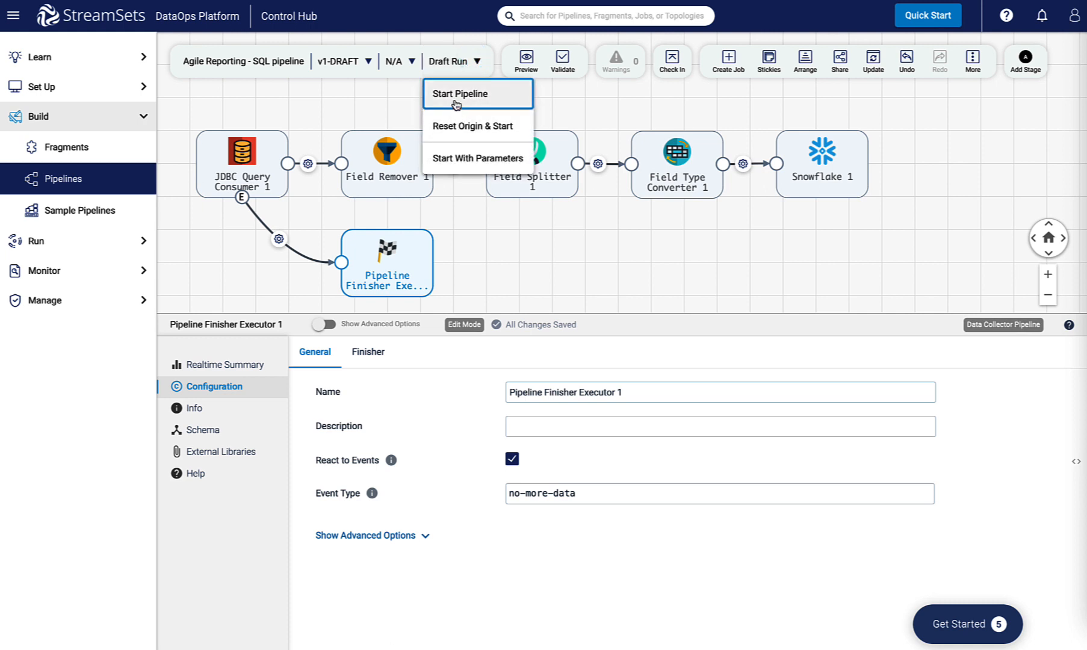
left_click(518, 102)
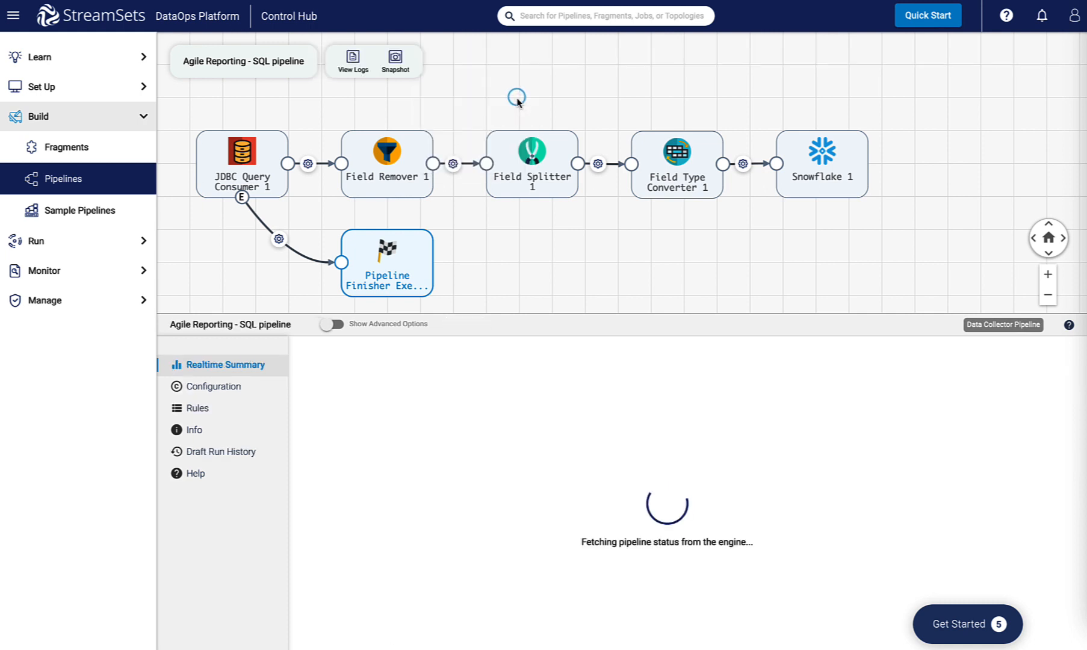